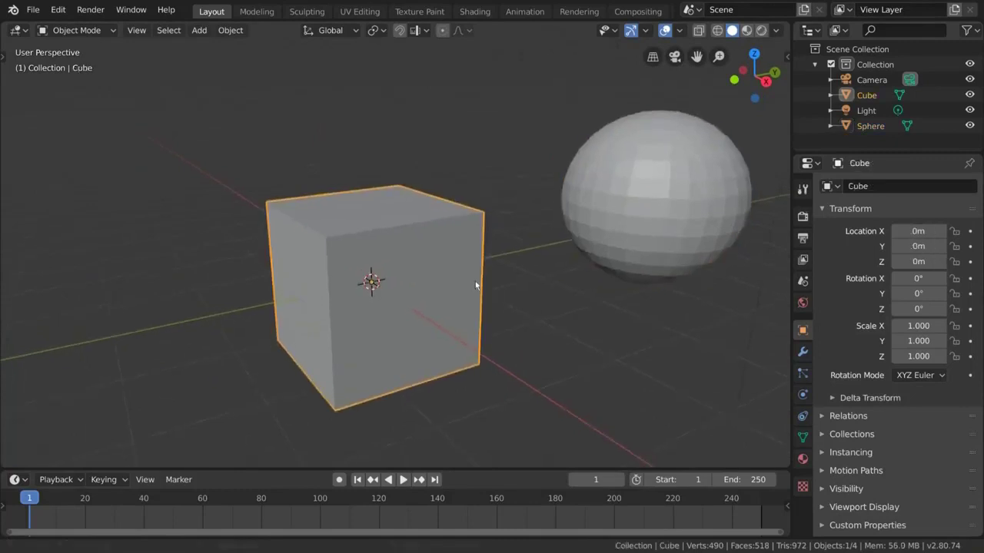
Enter Edit Mode on the cube, select its upper right corner vertex and try moving it freely
{"action": "key", "text": "Tab"}
{"action": "left_click", "coordinate": [495, 215]}
{"action": "scroll", "coordinate": [550, 233], "scroll_direction": "up", "scroll_amount": 1}
{"action": "middle_click_drag", "start_coordinate": [553, 237], "coordinate": [527, 223]}
{"action": "scroll", "coordinate": [527, 223], "scroll_direction": "up", "scroll_amount": 1}
{"action": "key", "text": "g"}
{"action": "right_click", "coordinate": [493, 253]}
{"action": "middle_click_drag", "start_coordinate": [492, 252], "coordinate": [528, 249]}
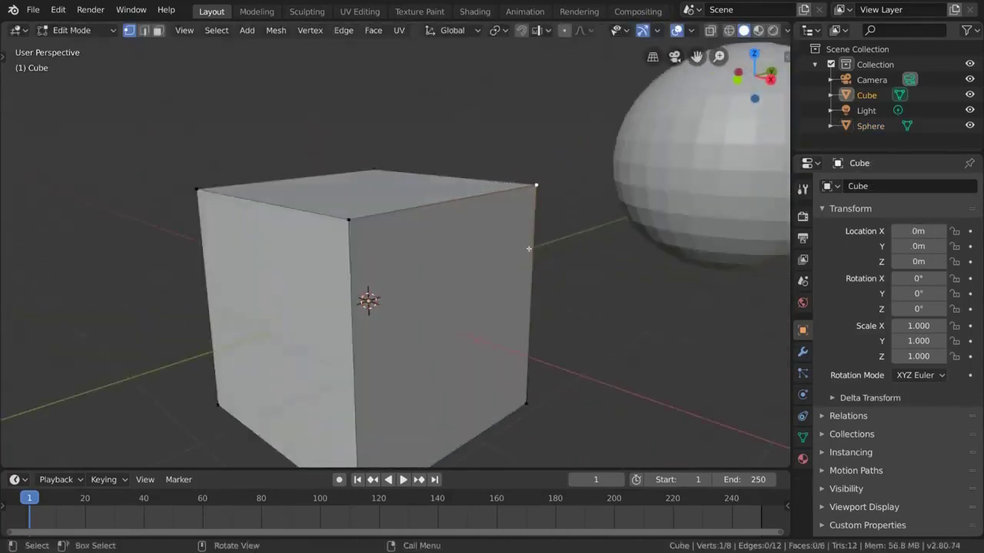
{"action": "key", "text": "g"}
{"action": "right_click", "coordinate": [421, 207]}
Switch to edge selection and select the upper edge of the cube's front face
{"action": "key", "text": "2"}
{"action": "left_click", "coordinate": [480, 200]}
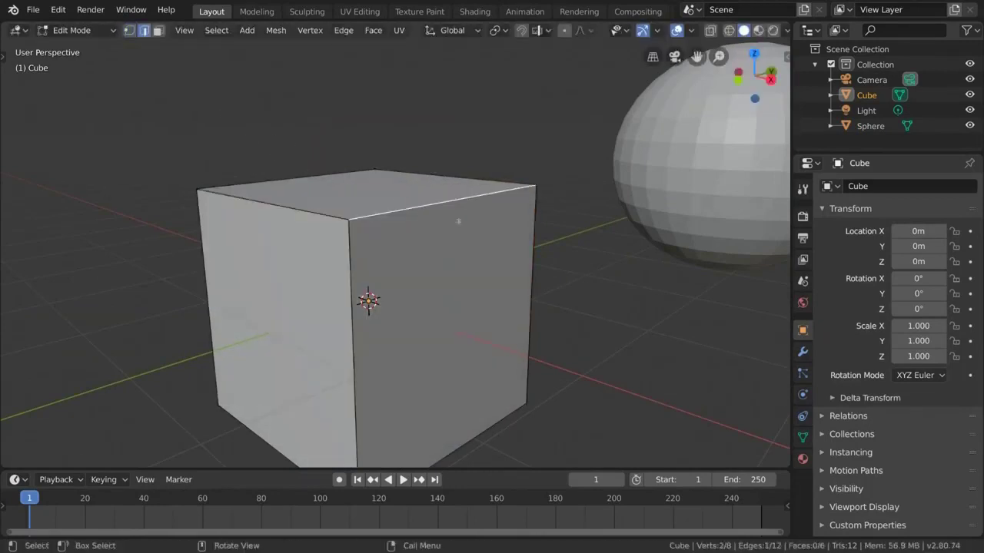
{"action": "middle_click_drag", "start_coordinate": [457, 221], "coordinate": [487, 277]}
Switch to face selection, select the cube's front face and try moving it freely
{"action": "key", "text": "3"}
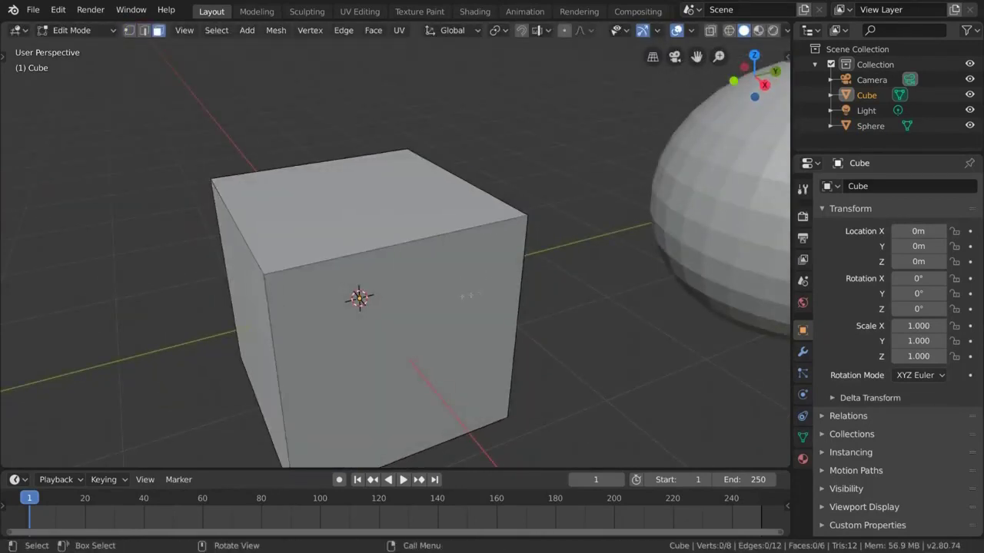
{"action": "left_click", "coordinate": [446, 308]}
{"action": "scroll", "coordinate": [446, 304], "scroll_direction": "down", "scroll_amount": 3}
{"action": "middle_click_drag", "start_coordinate": [446, 304], "coordinate": [452, 307]}
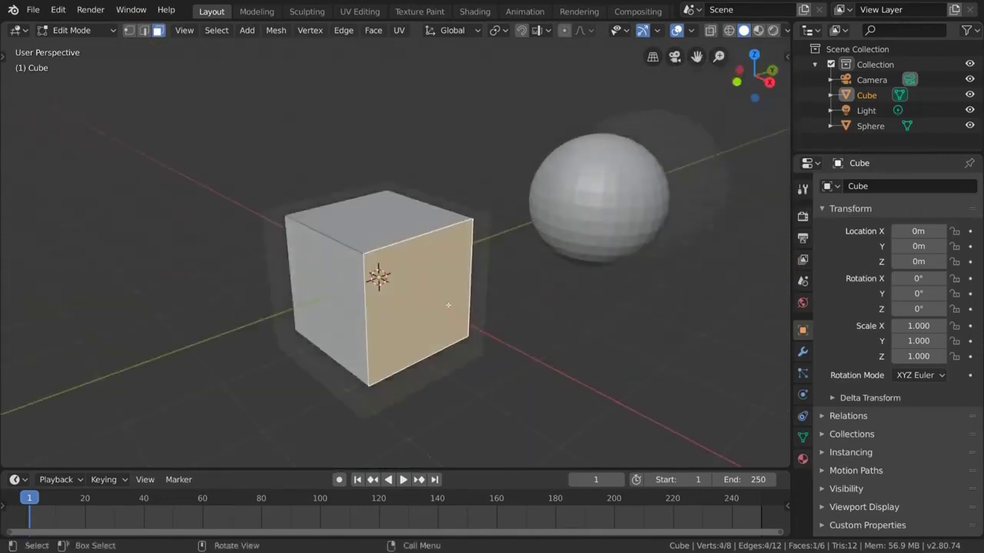
{"action": "scroll", "coordinate": [454, 320], "scroll_direction": "up", "scroll_amount": 3}
{"action": "key", "text": "g"}
{"action": "key", "text": "Escape"}
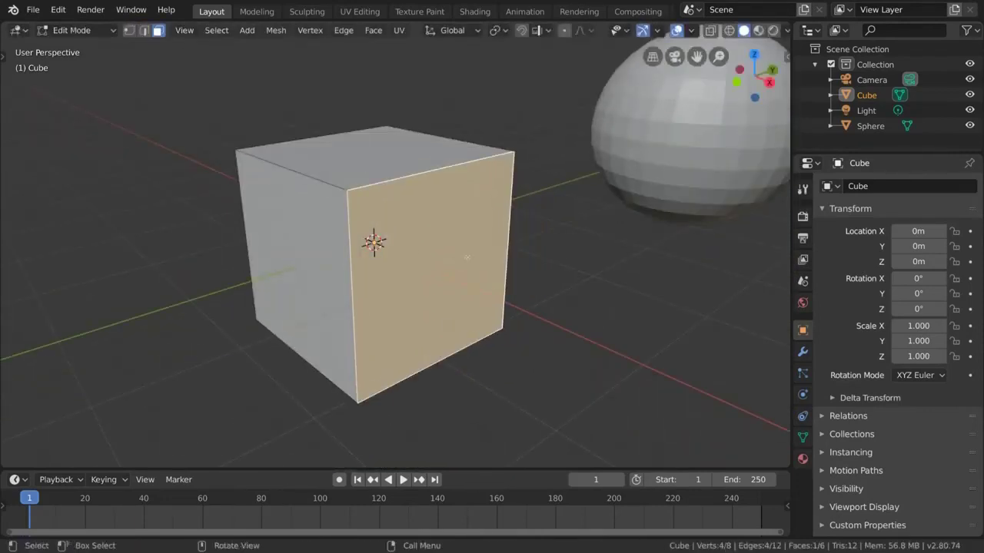
Return to Object Mode and add a Monkey mesh as a separate object
{"action": "middle_click_drag", "start_coordinate": [573, 254], "coordinate": [554, 272], "text": "shift"}
{"action": "scroll", "coordinate": [553, 268], "scroll_direction": "down", "scroll_amount": 1}
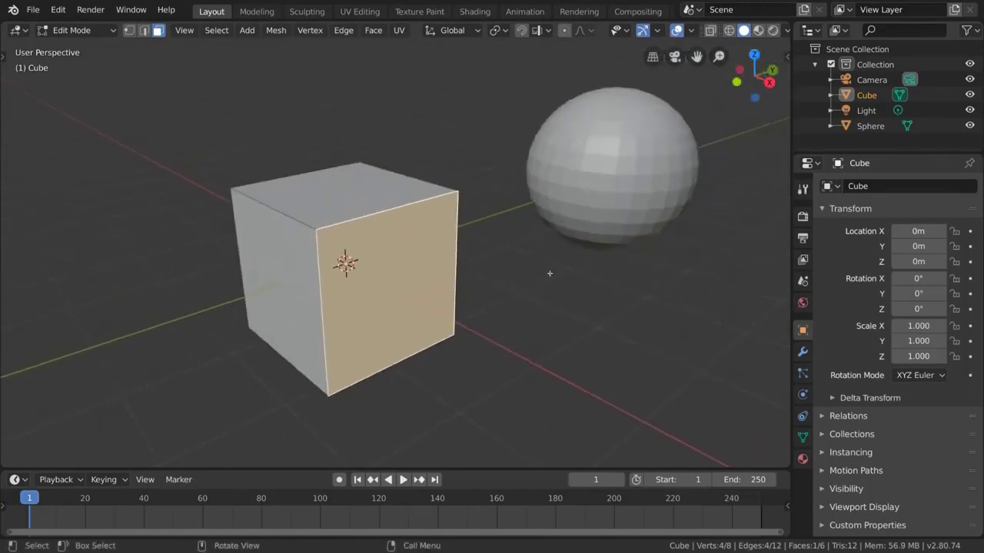
{"action": "key", "text": "Tab"}
{"action": "key", "text": "shift+a"}
{"action": "mouse_move", "coordinate": [497, 214]}
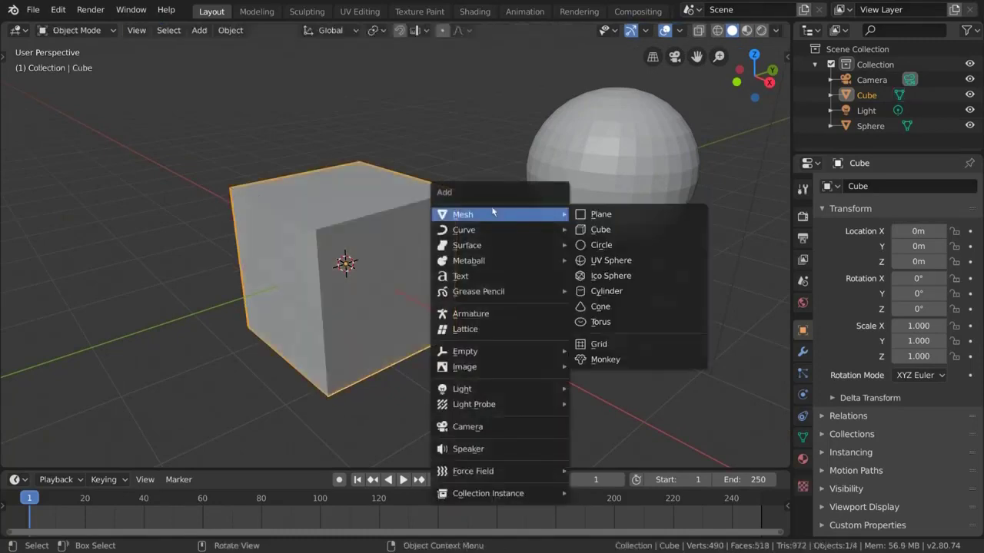
{"action": "left_click", "coordinate": [611, 359]}
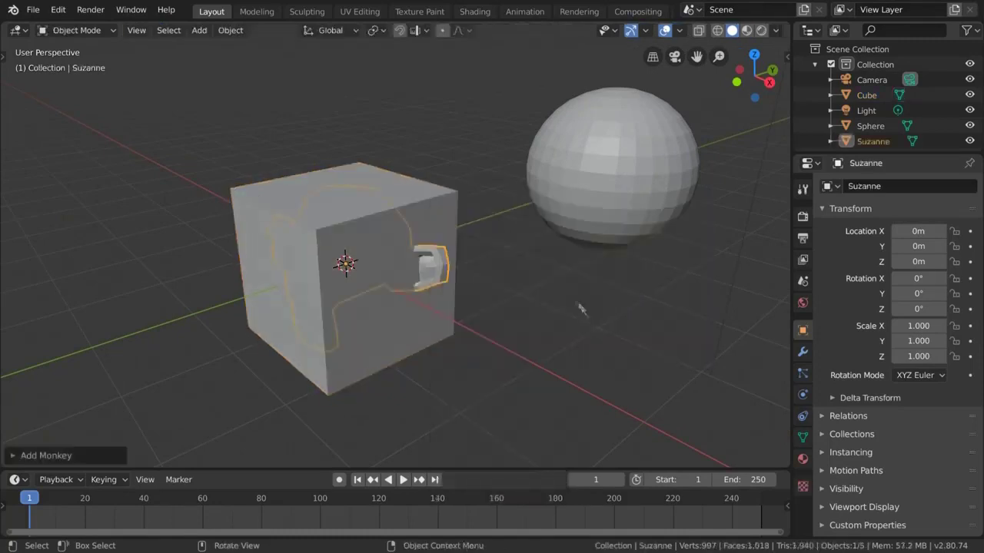
Move the monkey above the cube to about Z 2.4 m and trackball-rotate it to about -23°, 13°, 60°
{"action": "scroll", "coordinate": [533, 285], "scroll_direction": "down", "scroll_amount": 3}
{"action": "key", "text": "g"}
{"action": "key", "text": "Return"}
{"action": "key", "text": "r"}
{"action": "key", "text": "r"}
{"action": "key", "text": "Return"}
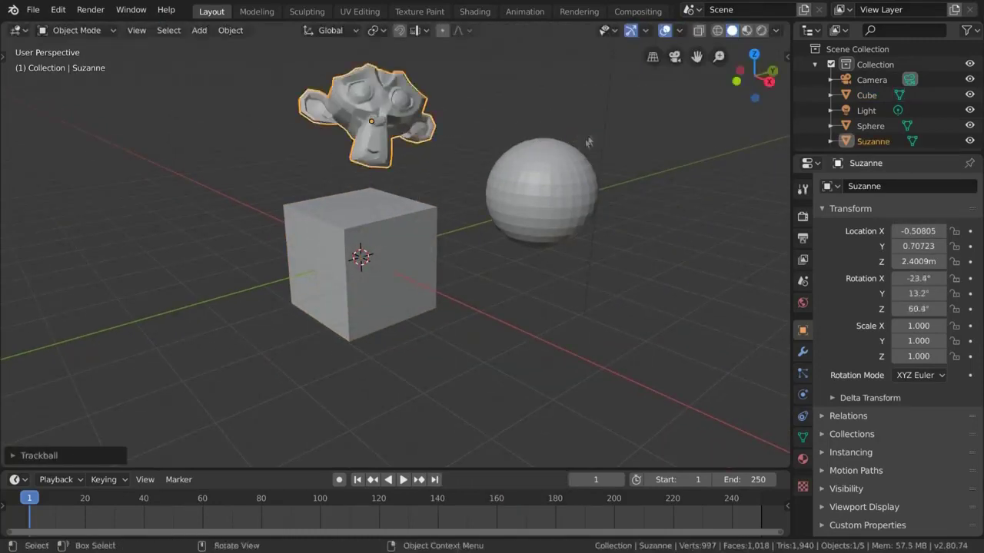
{"action": "mouse_move", "coordinate": [472, 230]}
{"action": "middle_mouse_down"}
{"action": "mouse_move", "coordinate": [492, 215]}
{"action": "mouse_move", "coordinate": [479, 182]}
{"action": "mouse_move", "coordinate": [491, 161]}
{"action": "mouse_move", "coordinate": [473, 156]}
{"action": "middle_mouse_up"}
{"action": "scroll", "coordinate": [473, 200], "scroll_direction": "up", "scroll_amount": 3}
{"action": "right_click", "coordinate": [472, 185]}
{"action": "left_click", "coordinate": [473, 184]}
Switch to the Modeling workspace and add a UV Sphere inside the cube's mesh while in Edit Mode
{"action": "left_click", "coordinate": [392, 273]}
{"action": "key", "text": "ctrl+Page_Down"}
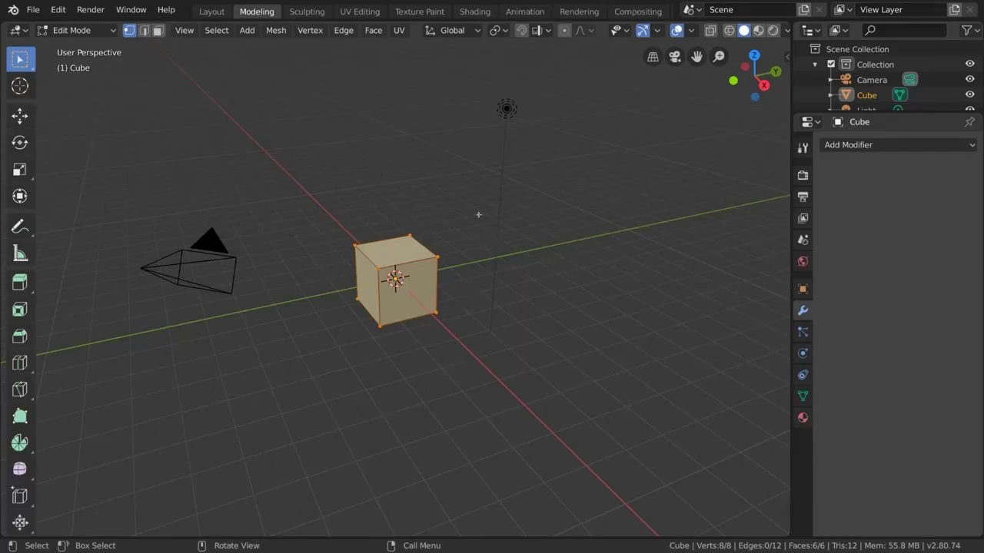
{"action": "left_click", "coordinate": [248, 32]}
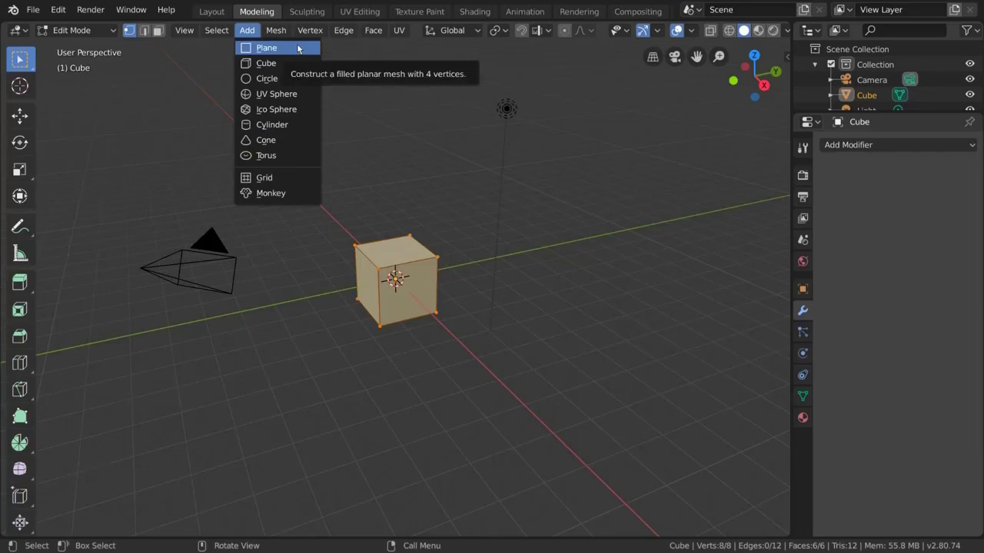
{"action": "left_click", "coordinate": [250, 34]}
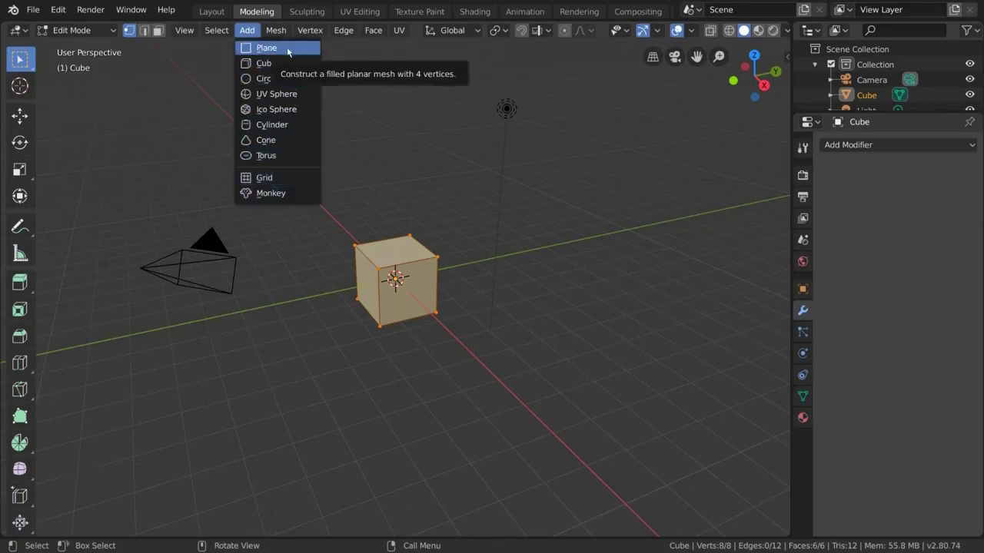
{"action": "left_click", "coordinate": [304, 94]}
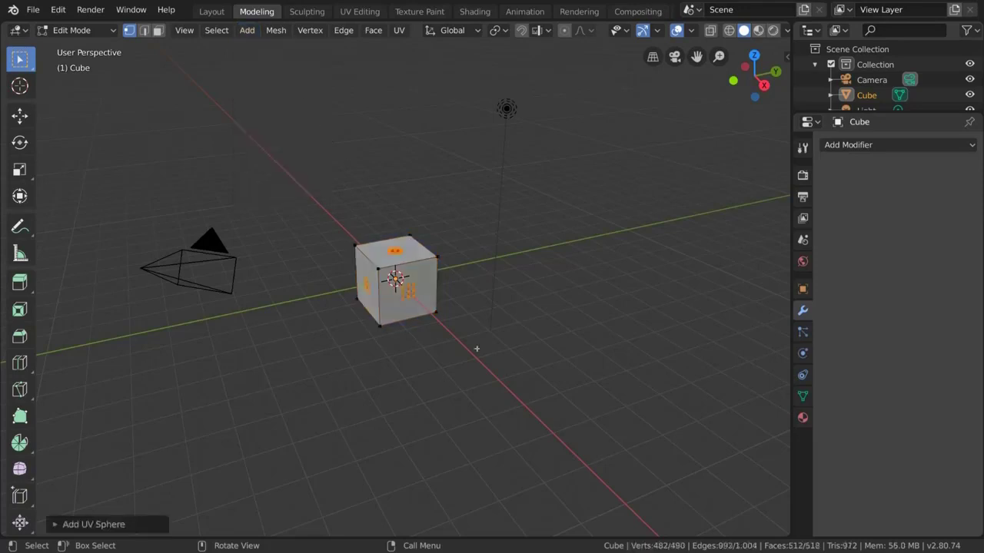
Move the new sphere geometry freely out of the cube to a spot above its upper left corner
{"action": "key", "text": "g"}
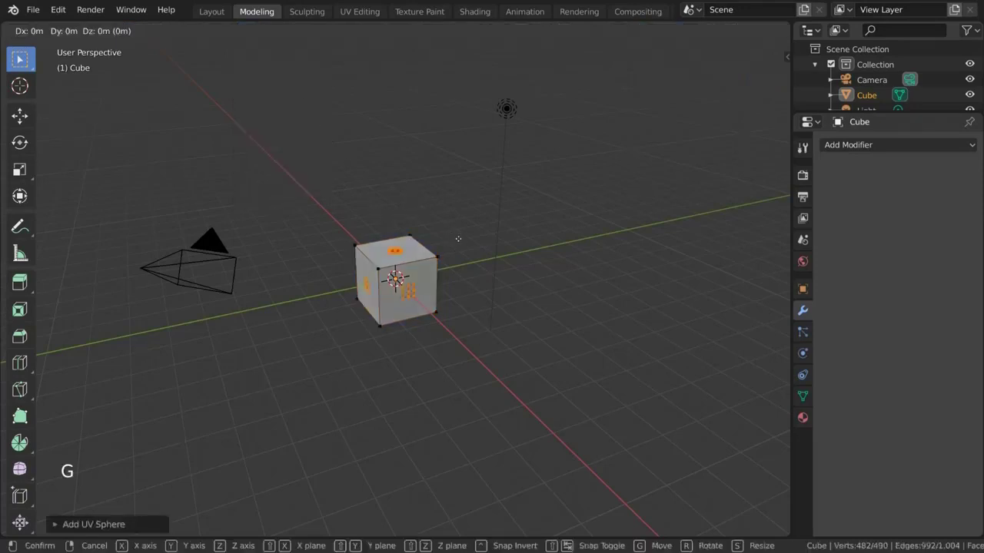
{"action": "left_click", "coordinate": [408, 152]}
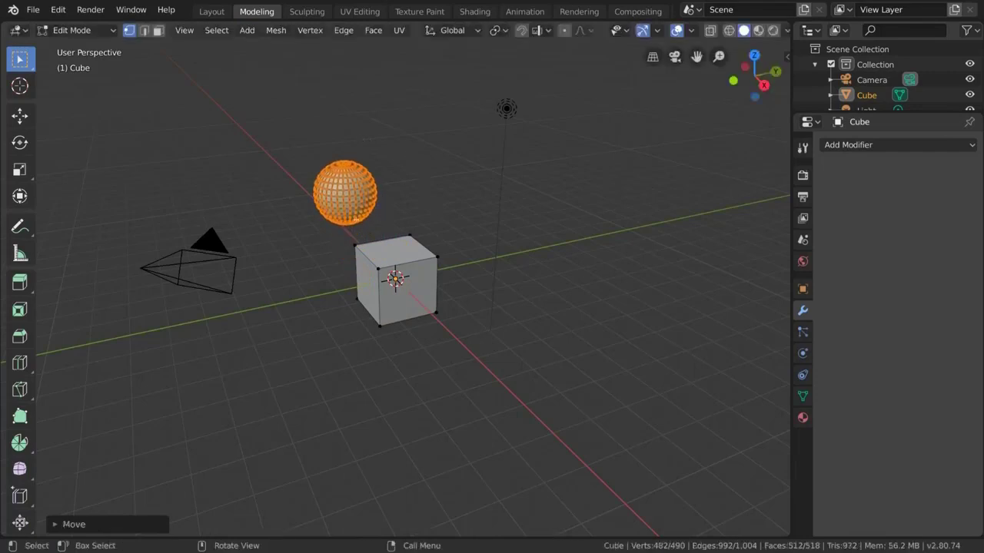
{"action": "scroll", "coordinate": [299, 192], "scroll_direction": "up", "scroll_amount": 5}
{"action": "scroll", "coordinate": [244, 123], "scroll_direction": "down", "scroll_amount": 1}
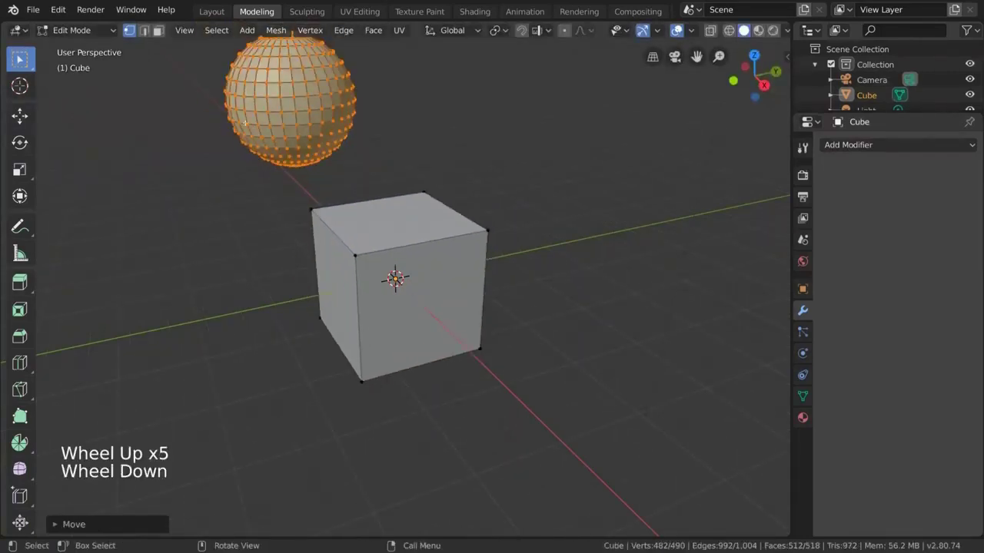
{"action": "scroll", "coordinate": [259, 131], "scroll_direction": "down", "scroll_amount": 5}
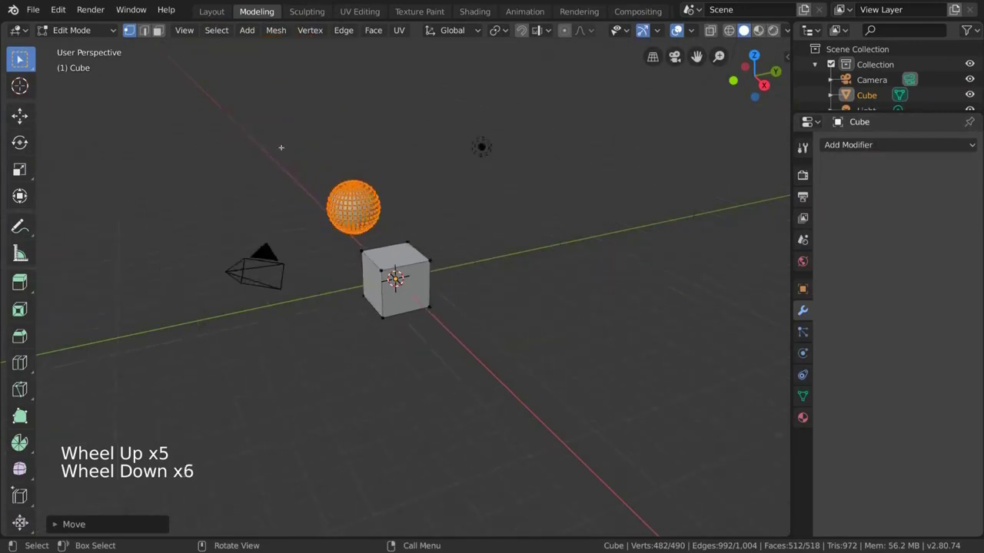
{"action": "scroll", "coordinate": [375, 192], "scroll_direction": "up", "scroll_amount": 1}
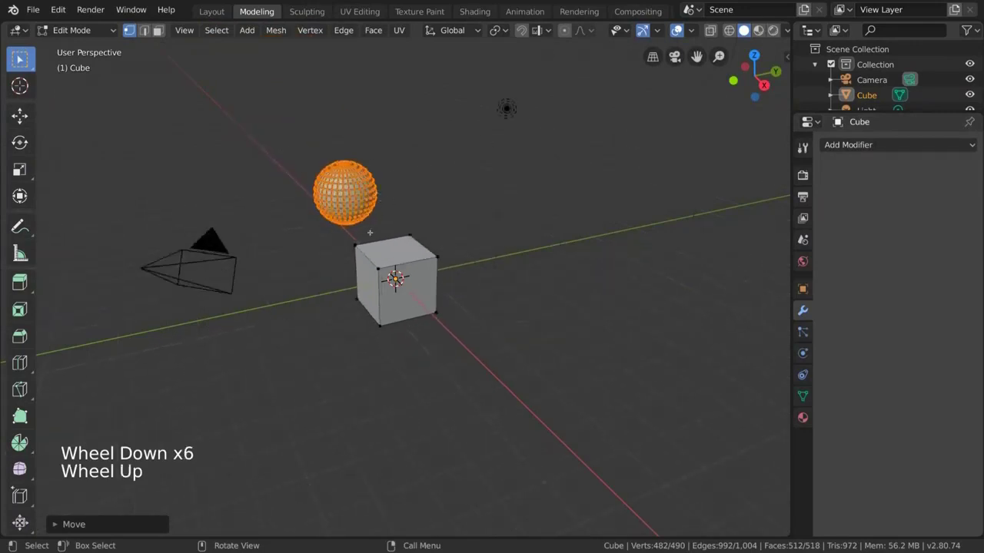
Switch to Object Mode and select the cube and sphere together as the single combined object
{"action": "left_click", "coordinate": [247, 30]}
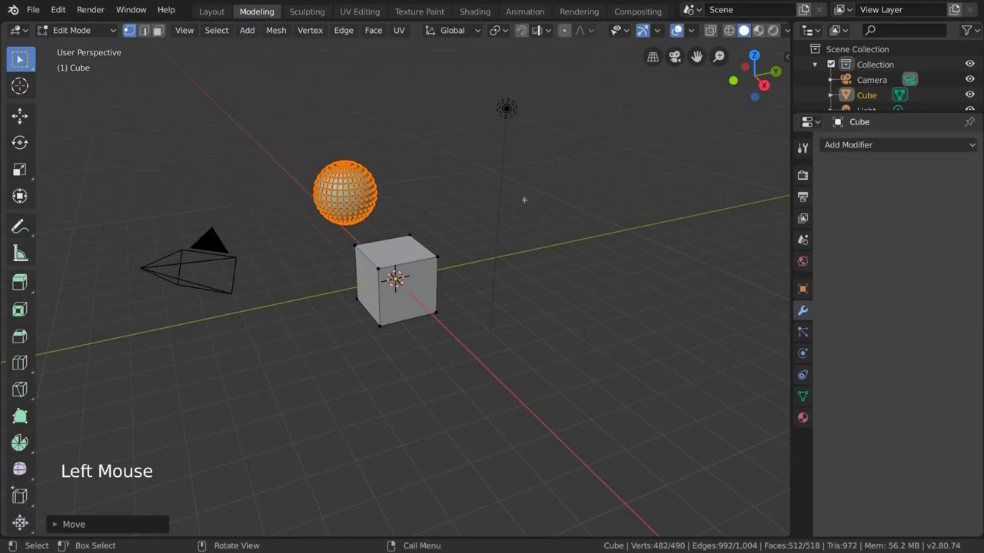
{"action": "left_click", "coordinate": [109, 32]}
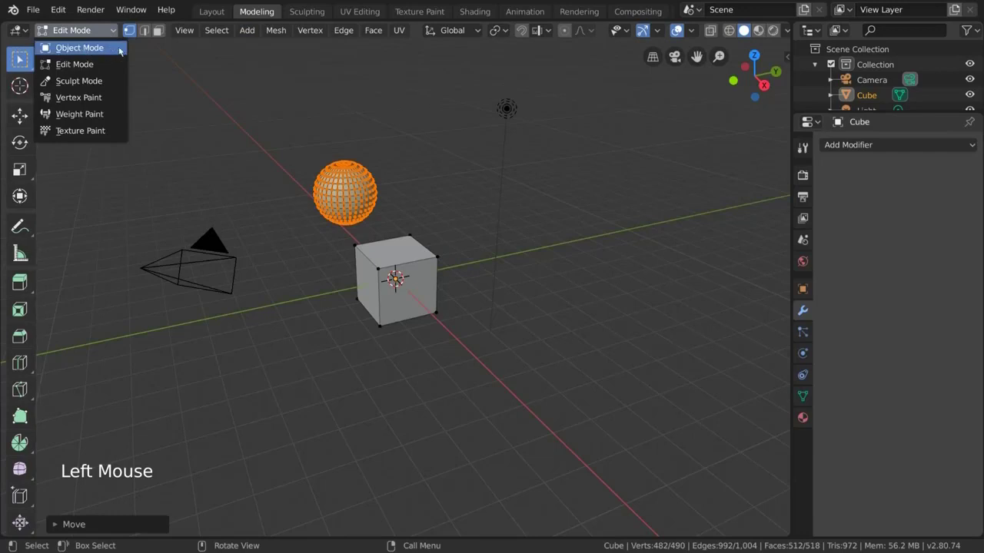
{"action": "left_click", "coordinate": [80, 48]}
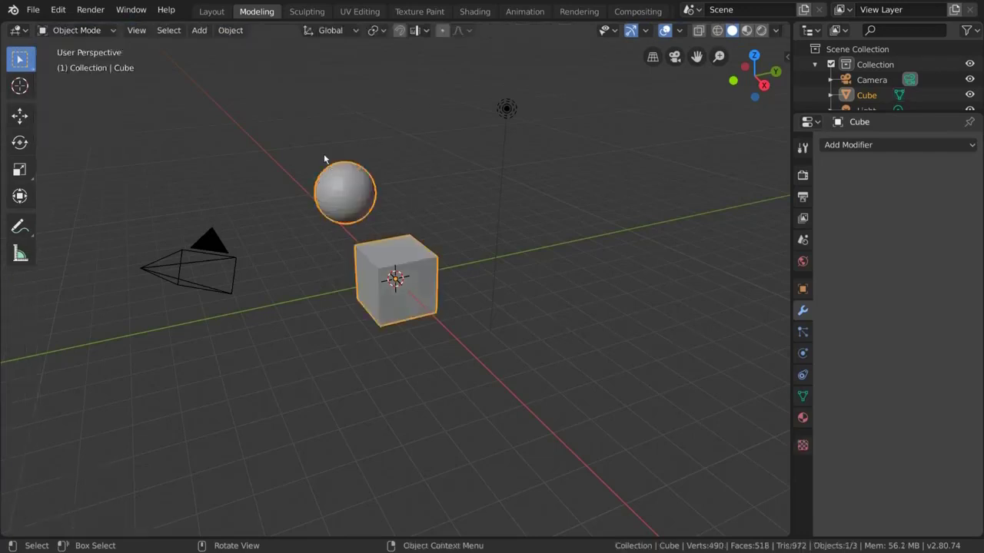
{"action": "left_click_drag", "start_coordinate": [402, 198], "coordinate": [436, 246]}
{"action": "left_click_drag", "start_coordinate": [363, 148], "coordinate": [443, 274]}
{"action": "left_click", "coordinate": [439, 226]}
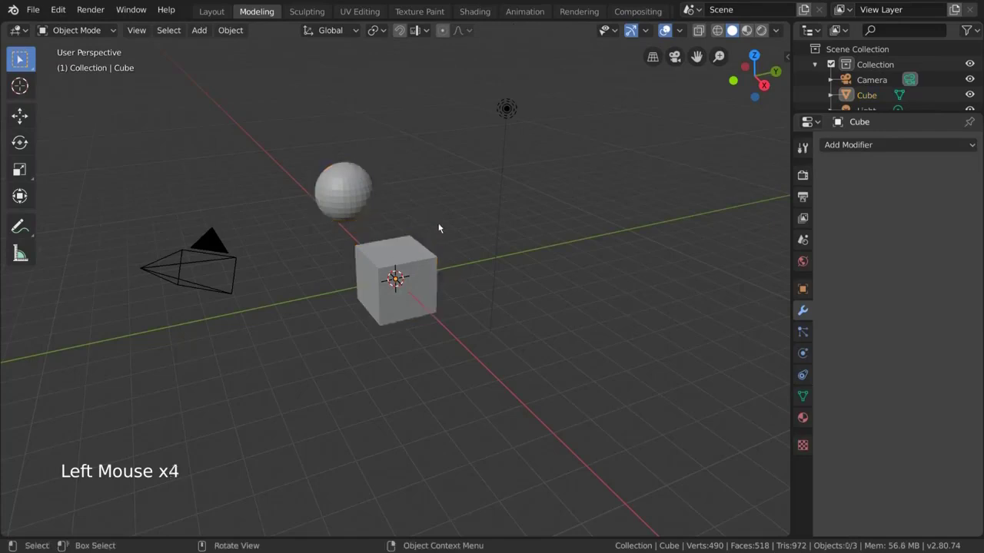
{"action": "left_click", "coordinate": [417, 244]}
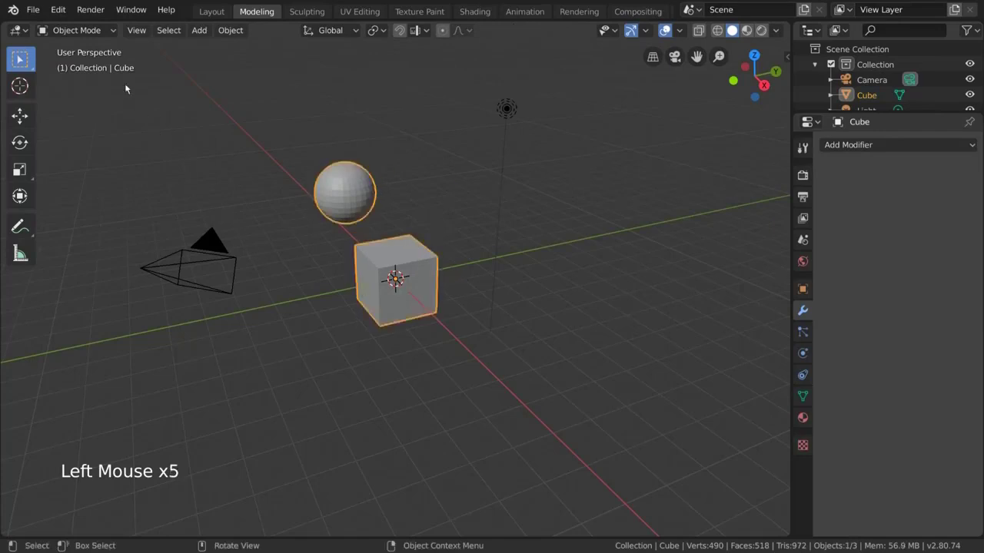
Put the combined cube-and-sphere mesh into Edit Mode and return it to Object Mode
{"action": "left_click_drag", "start_coordinate": [77, 30], "coordinate": [85, 64]}
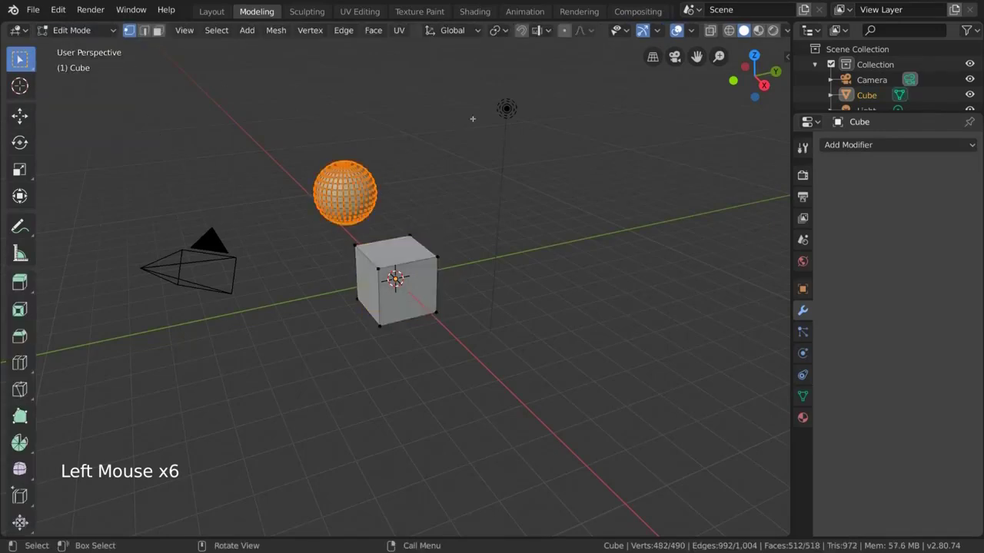
{"action": "left_click", "coordinate": [73, 30]}
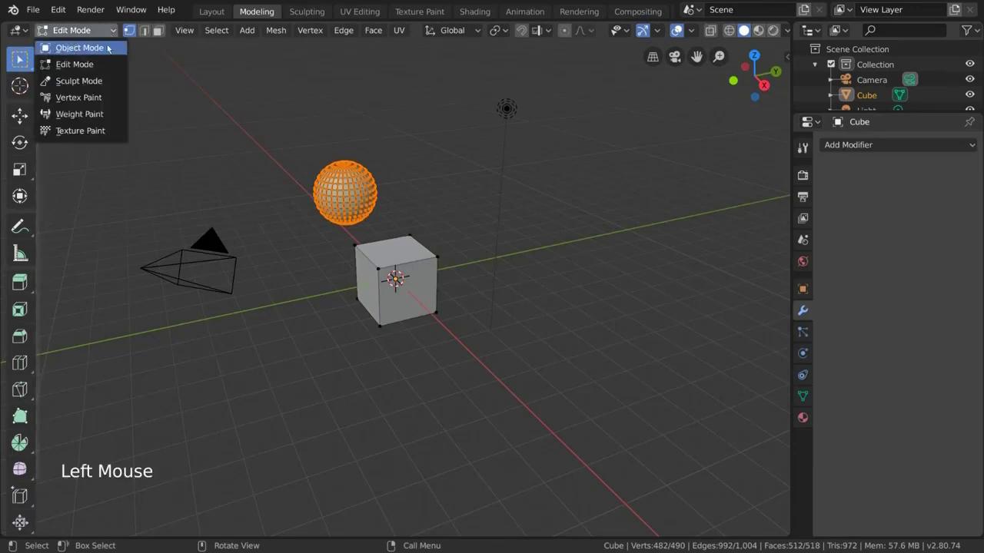
{"action": "left_click", "coordinate": [108, 49]}
Add a UV Sphere as a separate object in Object Mode and move it to the cube's upper right
{"action": "left_click", "coordinate": [199, 31]}
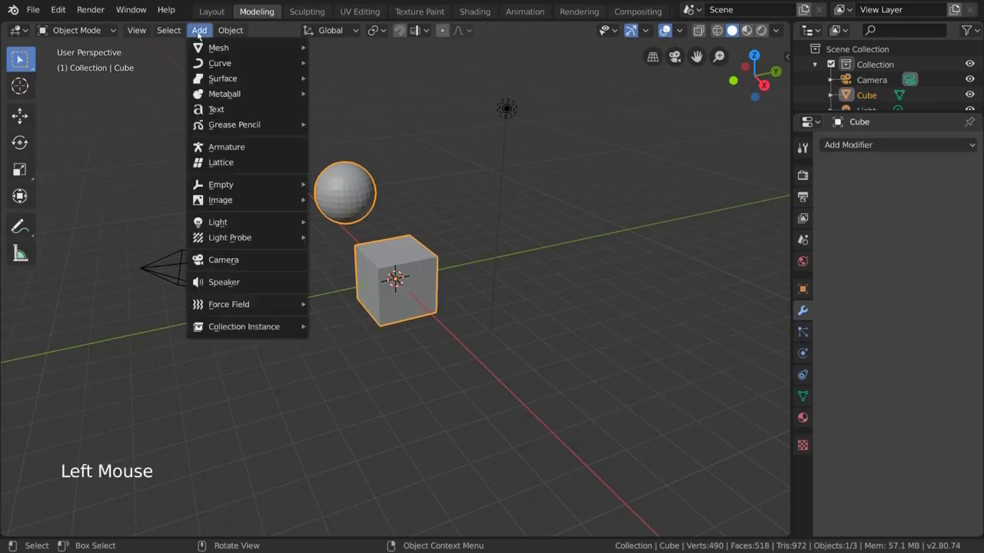
{"action": "mouse_move", "coordinate": [221, 50]}
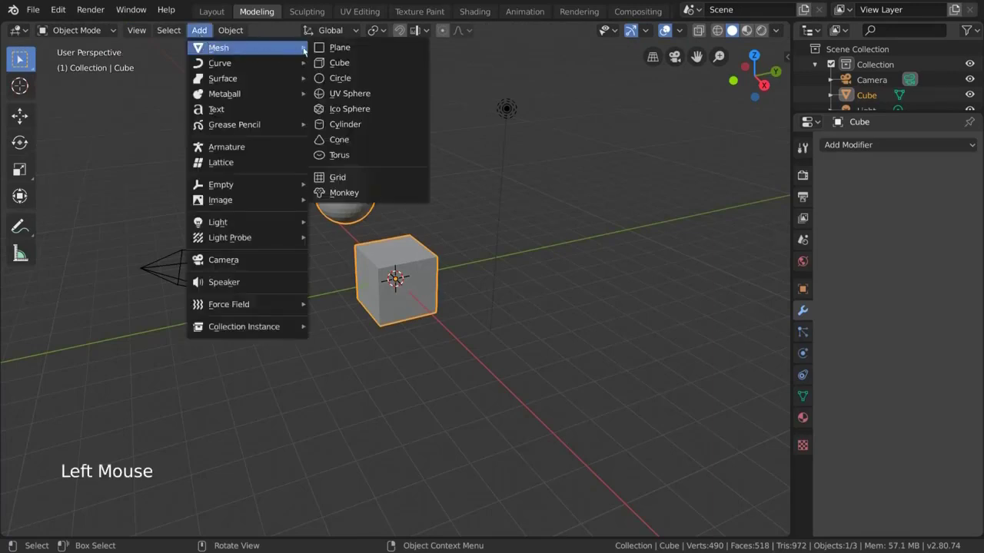
{"action": "left_click", "coordinate": [355, 93]}
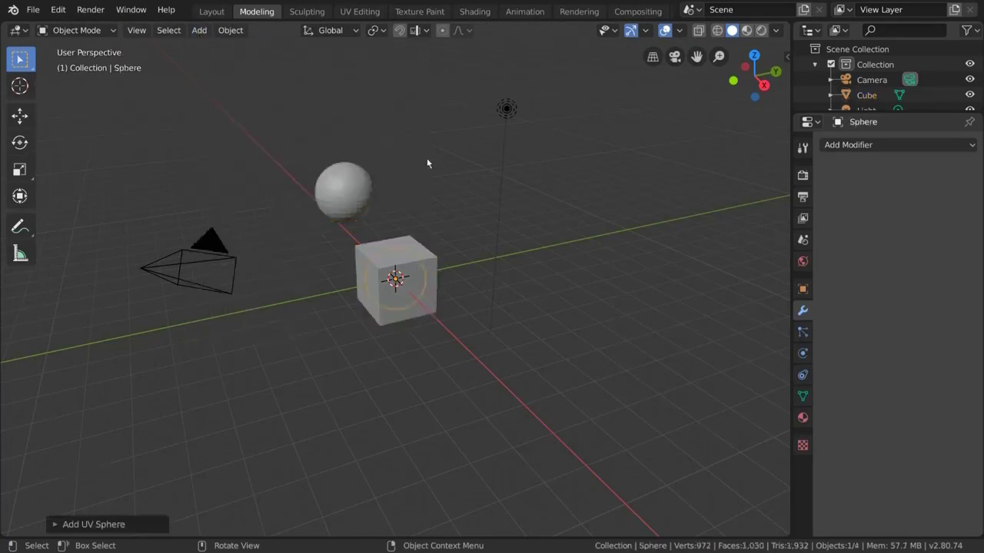
{"action": "key", "text": "g"}
{"action": "left_click", "coordinate": [466, 208]}
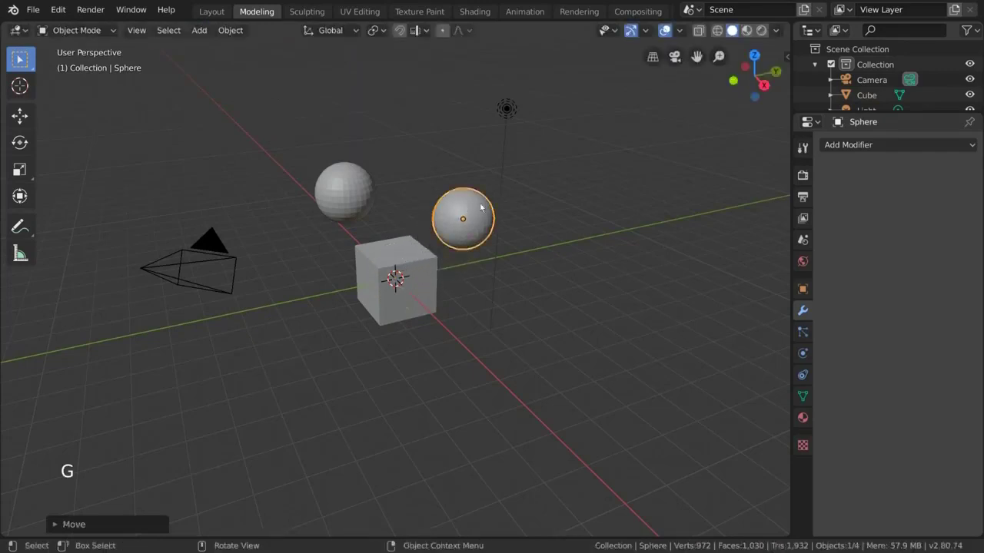
{"action": "left_click", "coordinate": [352, 184]}
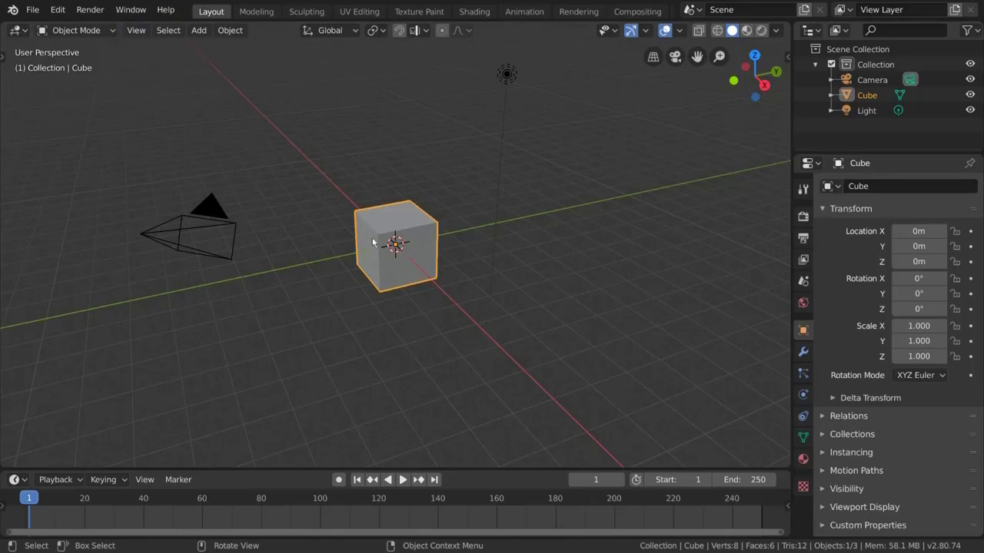
Try moving the default cube freely and open its mesh data properties
{"action": "key", "text": "g"}
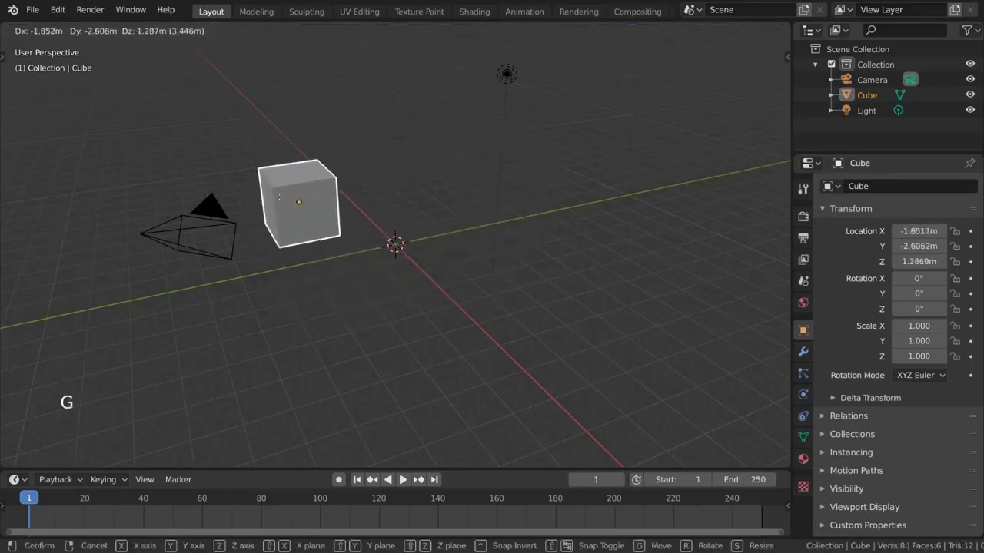
{"action": "right_click", "coordinate": [281, 200]}
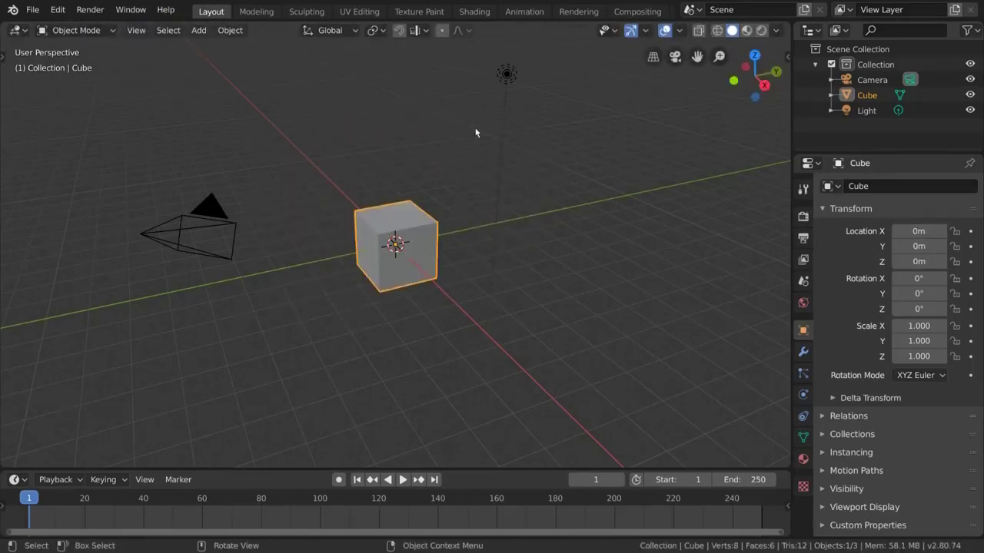
{"action": "left_click", "coordinate": [804, 437]}
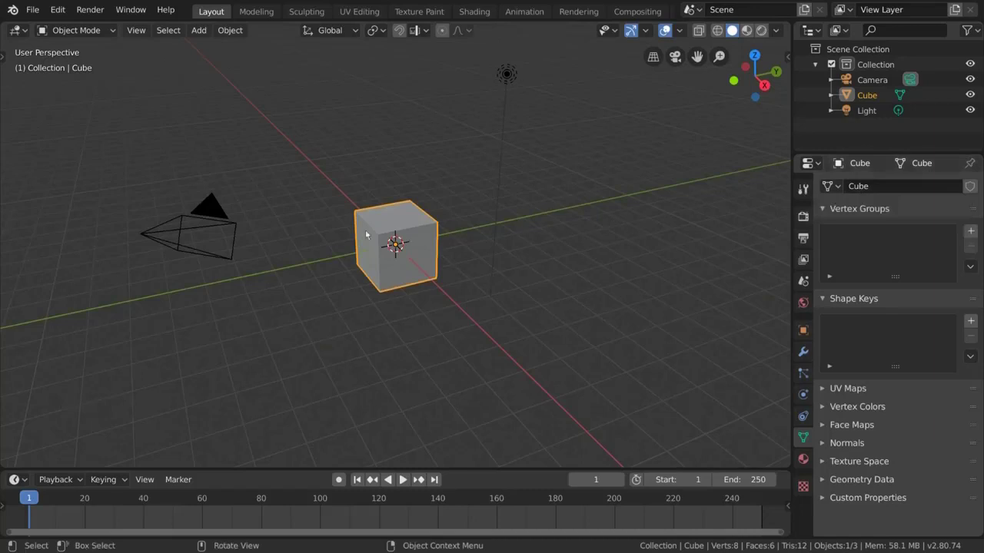
Show the cube in the Modeling workspace, check its available interaction modes, and return to the Layout workspace
{"action": "left_click", "coordinate": [256, 11]}
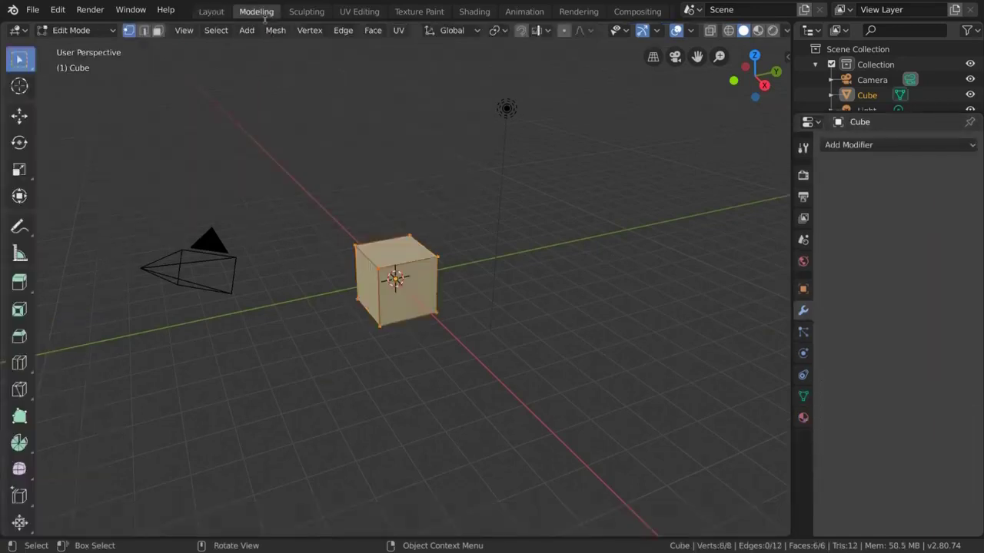
{"action": "left_click", "coordinate": [107, 31]}
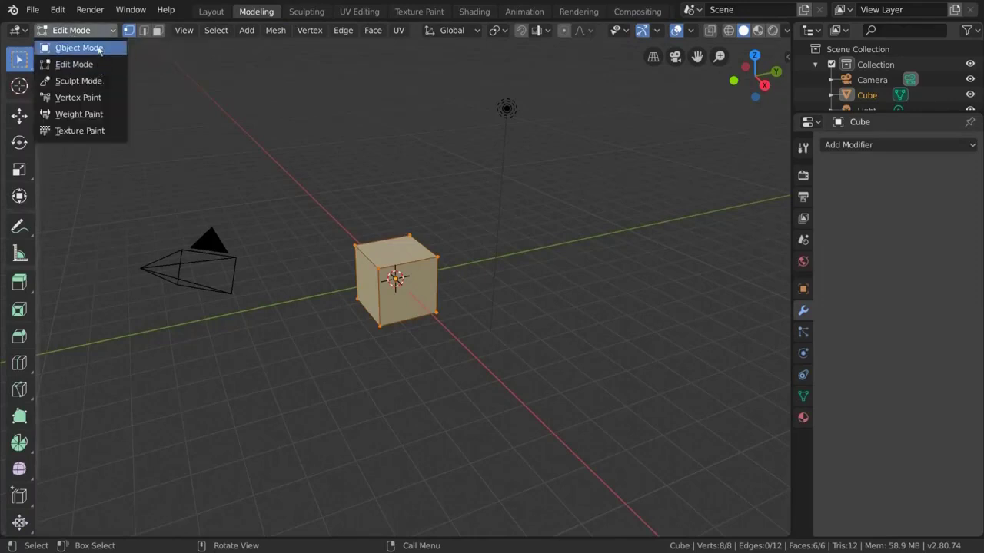
{"action": "left_click", "coordinate": [103, 32]}
{"action": "left_click", "coordinate": [212, 11]}
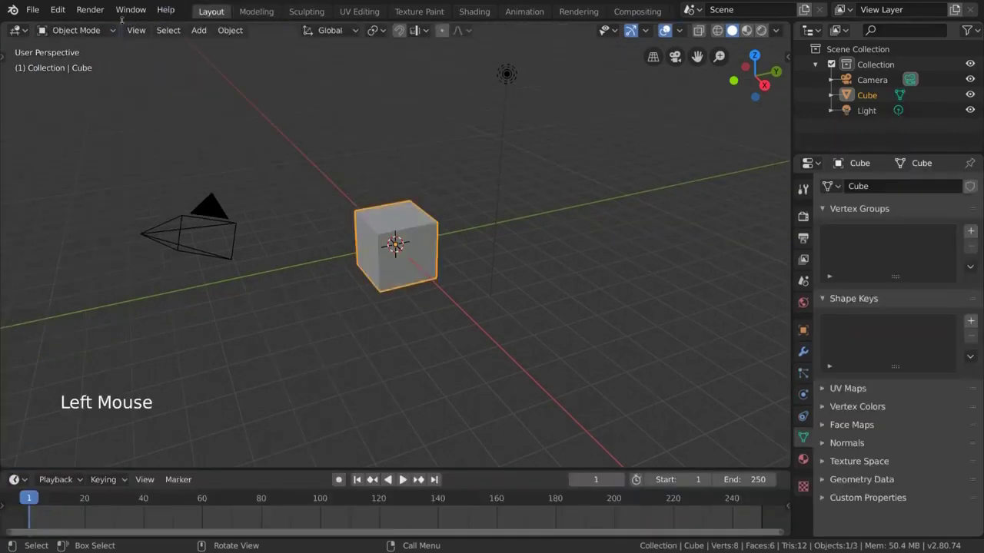
Toggle the cube between Object Mode and Edit Mode in Layout, and bring up the Modeling workspace
{"action": "left_click", "coordinate": [81, 30]}
{"action": "left_click", "coordinate": [74, 65]}
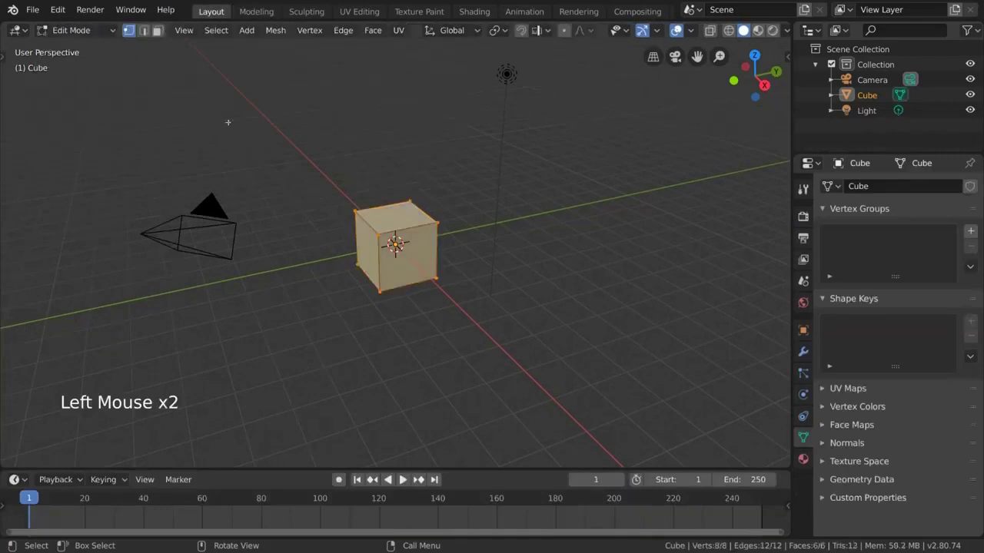
{"action": "key", "text": "Tab"}
{"action": "key", "text": "Tab"}
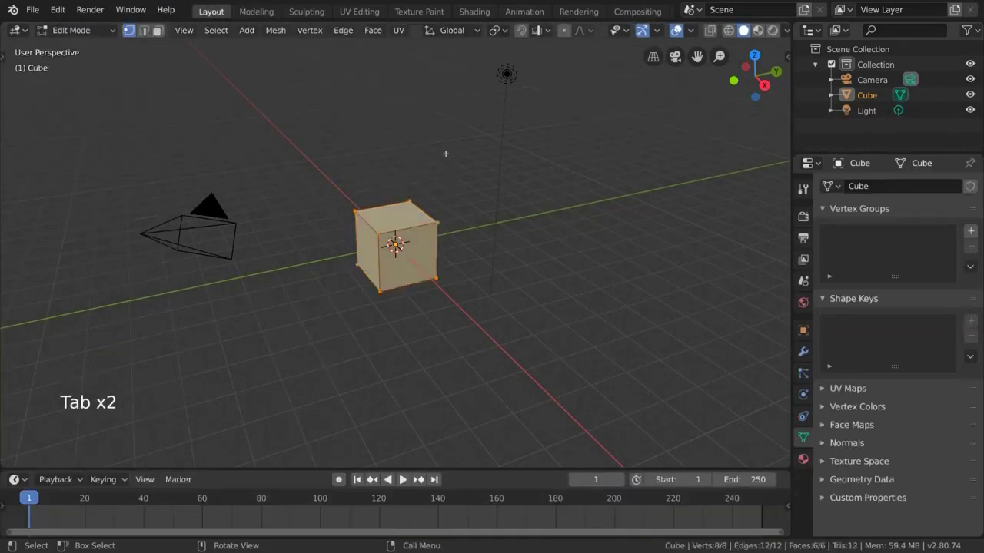
{"action": "key", "text": "Tab"}
{"action": "left_click", "coordinate": [259, 14]}
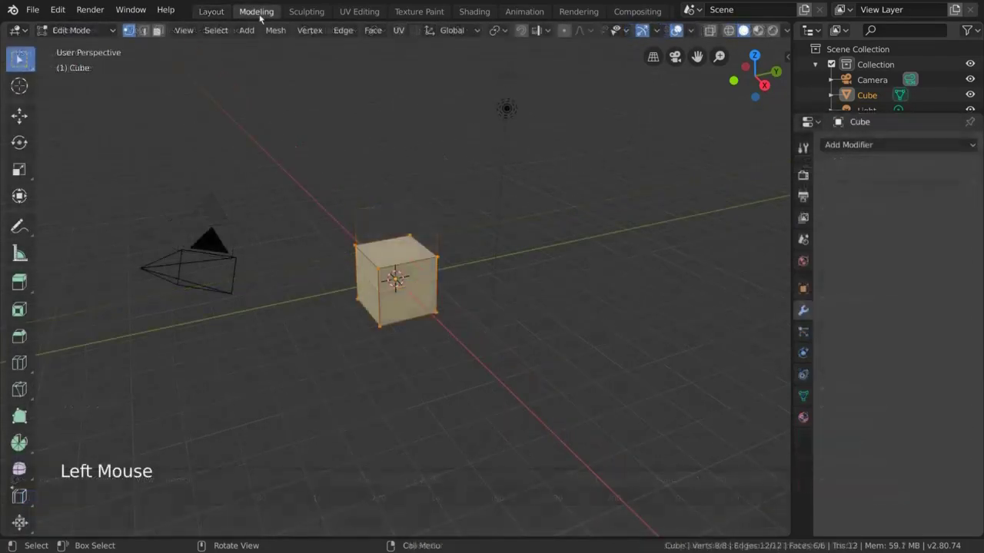
Select the cube's four top vertices and move them freely about 2.06 m up and sideways to slant the mesh
{"action": "left_click", "coordinate": [356, 246]}
{"action": "left_click", "coordinate": [450, 261], "text": "shift"}
{"action": "left_click", "coordinate": [446, 256], "text": "shift"}
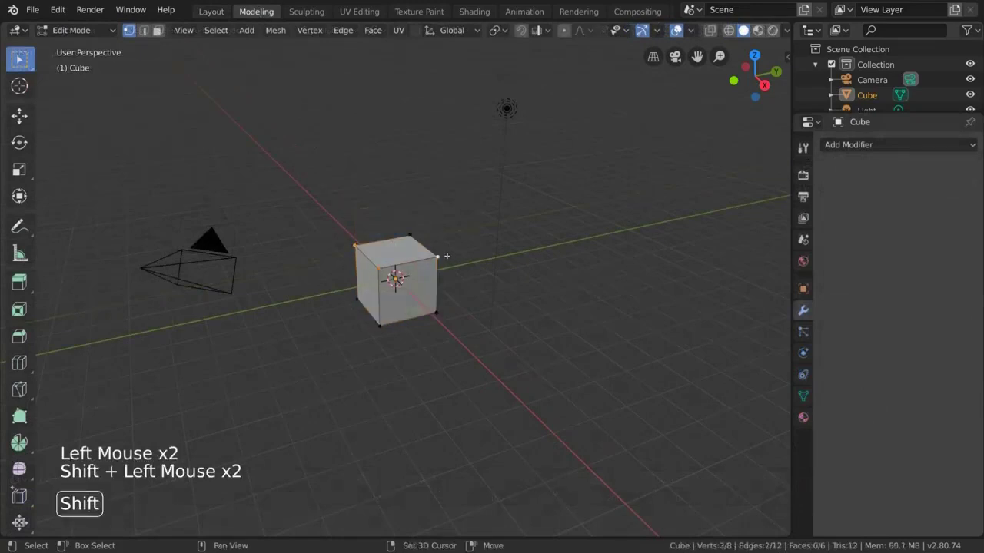
{"action": "left_click", "coordinate": [422, 240], "text": "shift"}
{"action": "key", "text": "g"}
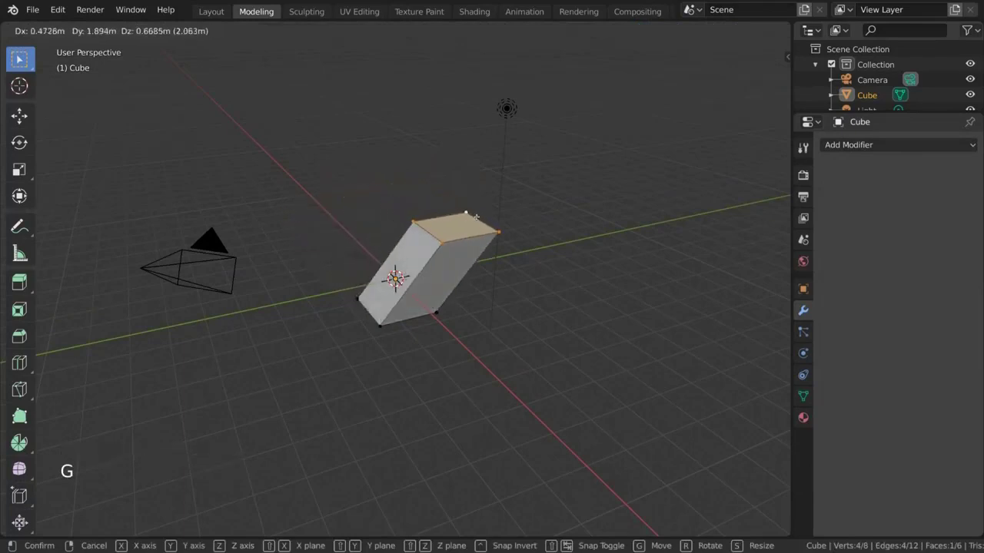
{"action": "left_click", "coordinate": [476, 218]}
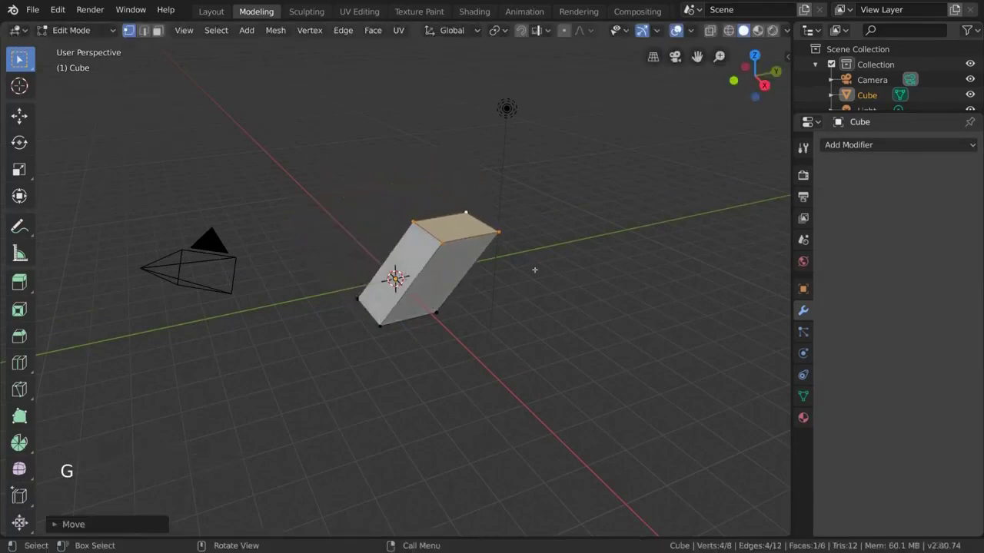
Switch to Object Mode and try moving the whole slanted cube
{"action": "left_click", "coordinate": [108, 32]}
{"action": "left_click", "coordinate": [104, 46]}
{"action": "key", "text": "g"}
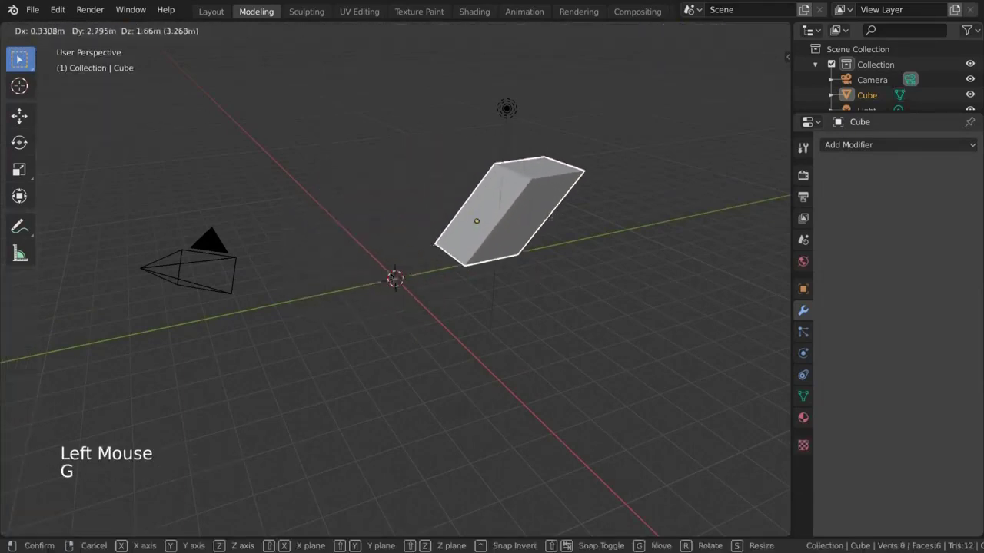
{"action": "right_click", "coordinate": [498, 237]}
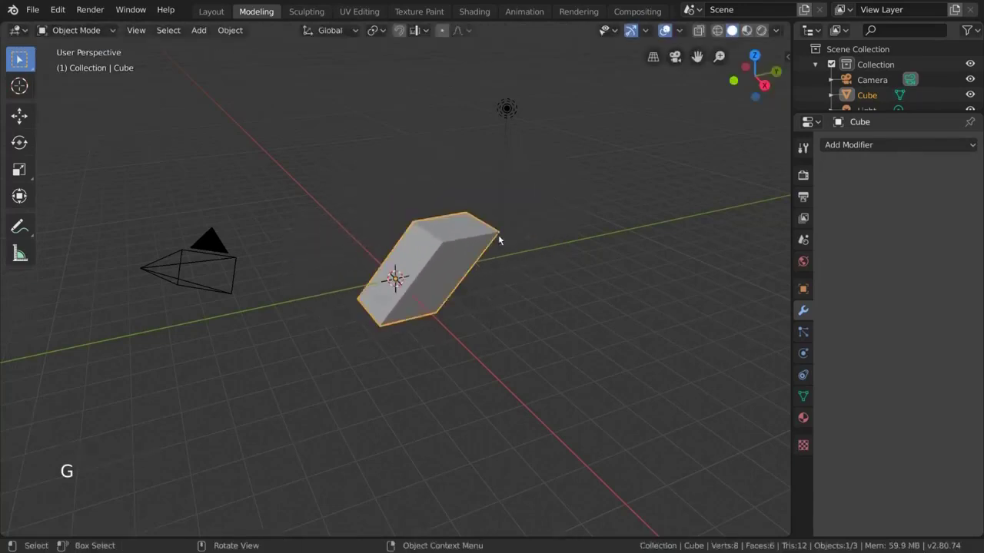
Undo the top vertices' move, toggle the cube to Object Mode, and return it to Edit Mode
{"action": "key", "text": "ctrl+z"}
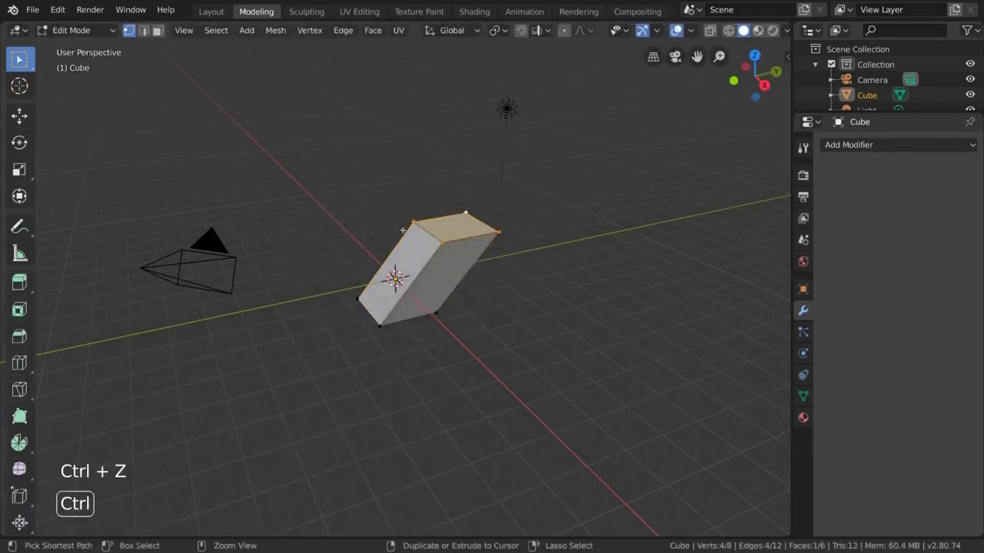
{"action": "key", "text": "ctrl+z"}
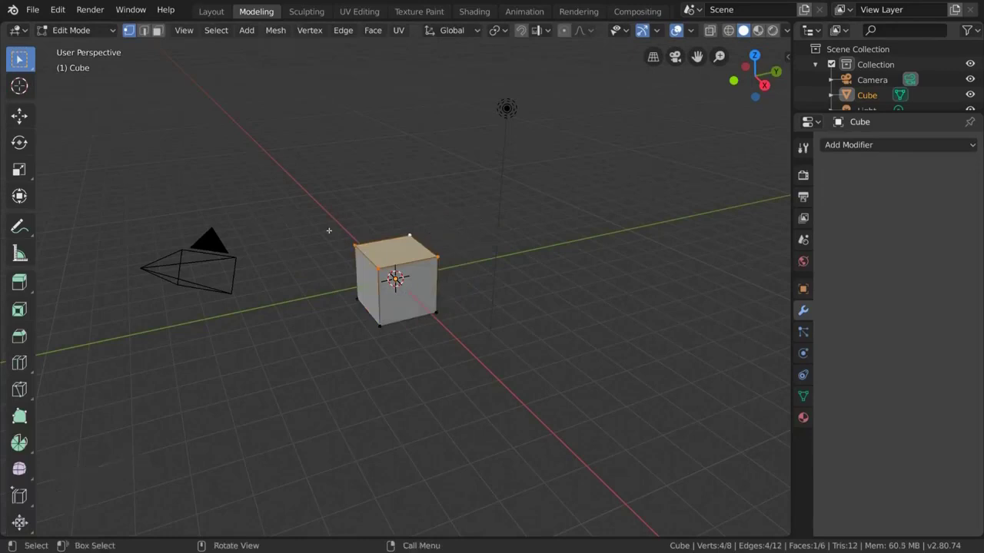
{"action": "key", "text": "Tab"}
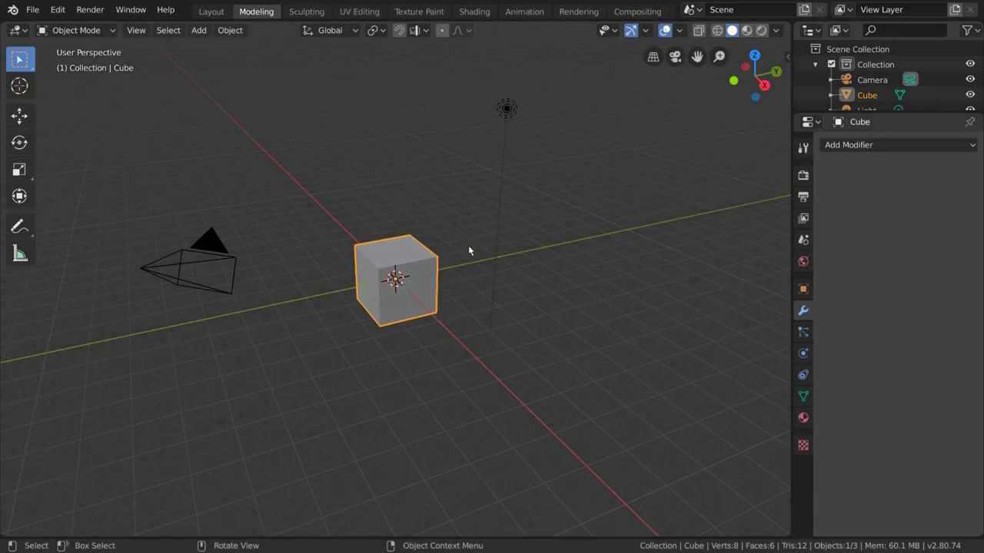
{"action": "key", "text": "ctrl+z"}
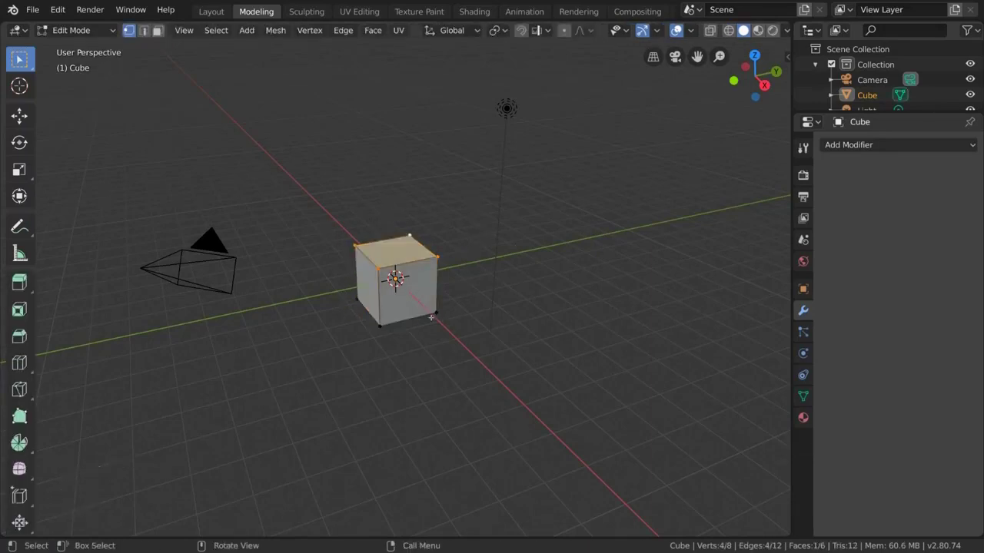
Move the cube's back top vertex upward, its front top vertex downward and its left bottom vertex outward, one at a time
{"action": "left_click", "coordinate": [408, 235]}
{"action": "key", "text": "g"}
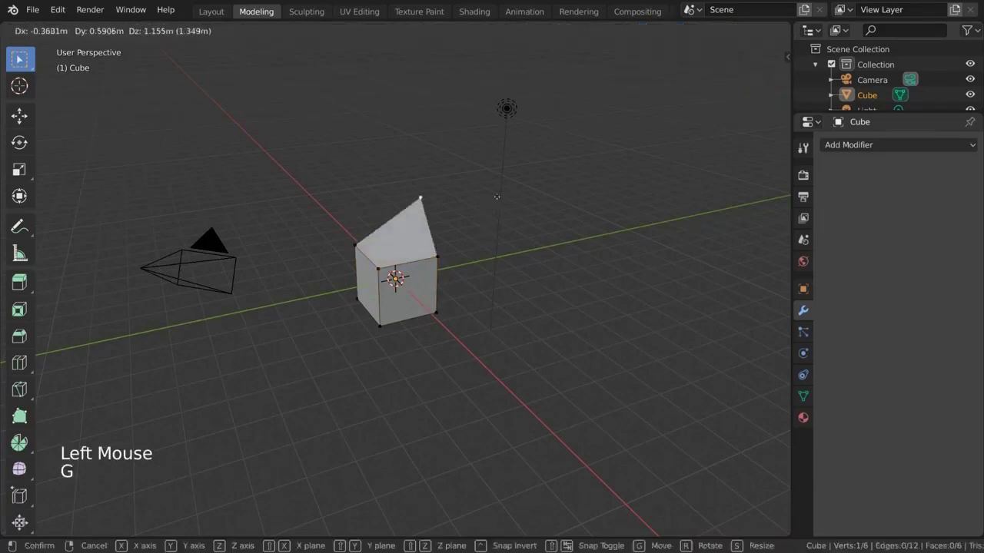
{"action": "left_click", "coordinate": [507, 188]}
{"action": "left_click", "coordinate": [358, 308]}
{"action": "key", "text": "g"}
{"action": "key", "text": "g"}
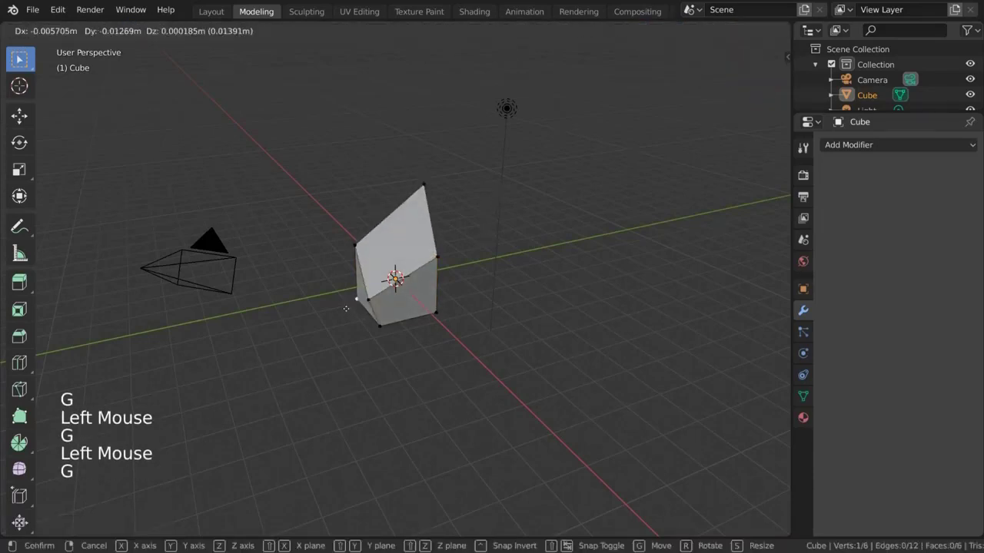
{"action": "left_click", "coordinate": [328, 328]}
Move the cube's right bottom vertex outward and reposition its front bottom vertex
{"action": "left_click", "coordinate": [427, 309]}
{"action": "key", "text": "g"}
{"action": "left_click", "coordinate": [459, 350]}
{"action": "left_click", "coordinate": [380, 328]}
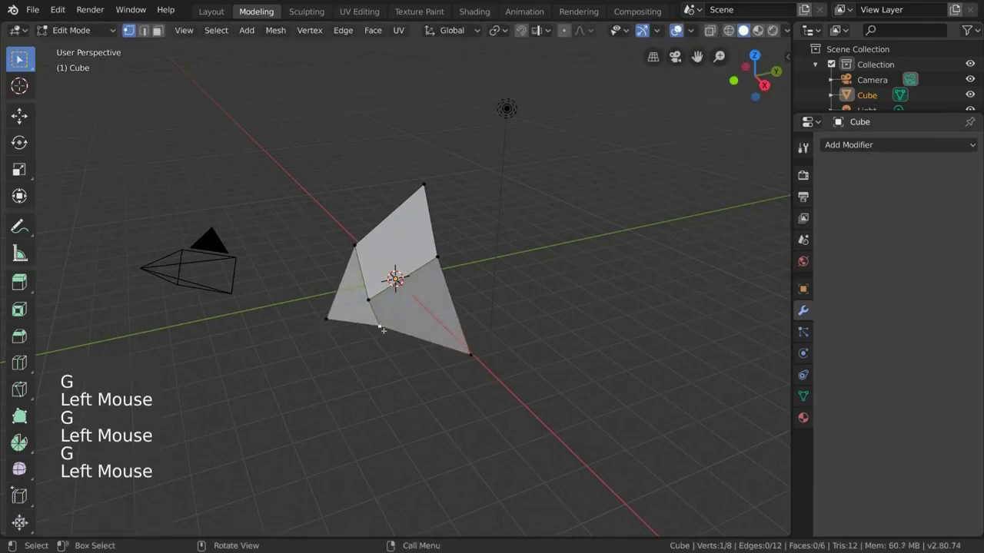
{"action": "key", "text": "g"}
{"action": "left_click", "coordinate": [399, 356]}
Add the right top vertex to the selected front bottom vertex, move both outward, and rotate them together
{"action": "left_click", "coordinate": [438, 257], "text": "shift"}
{"action": "key", "text": "g"}
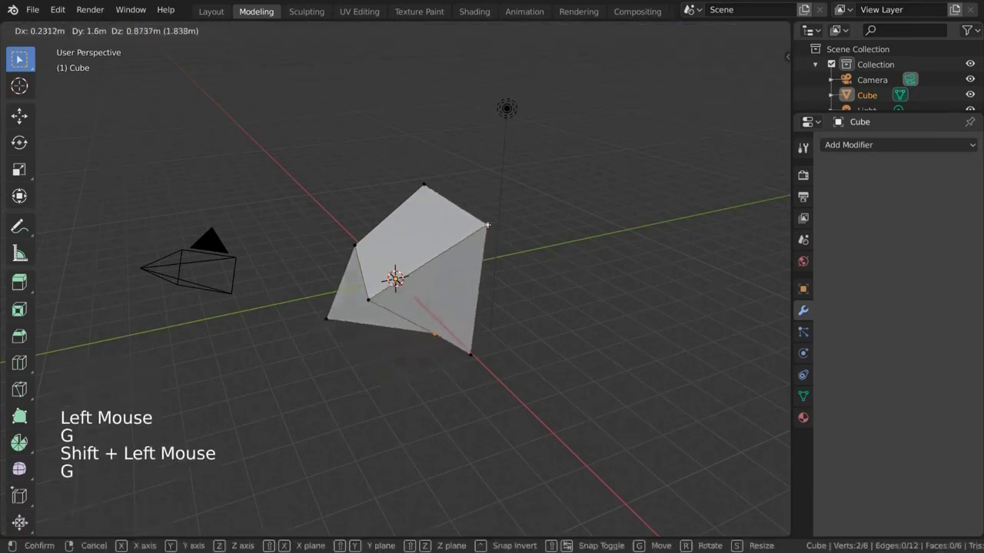
{"action": "left_click", "coordinate": [495, 255]}
{"action": "key", "text": "r"}
{"action": "left_click", "coordinate": [546, 292]}
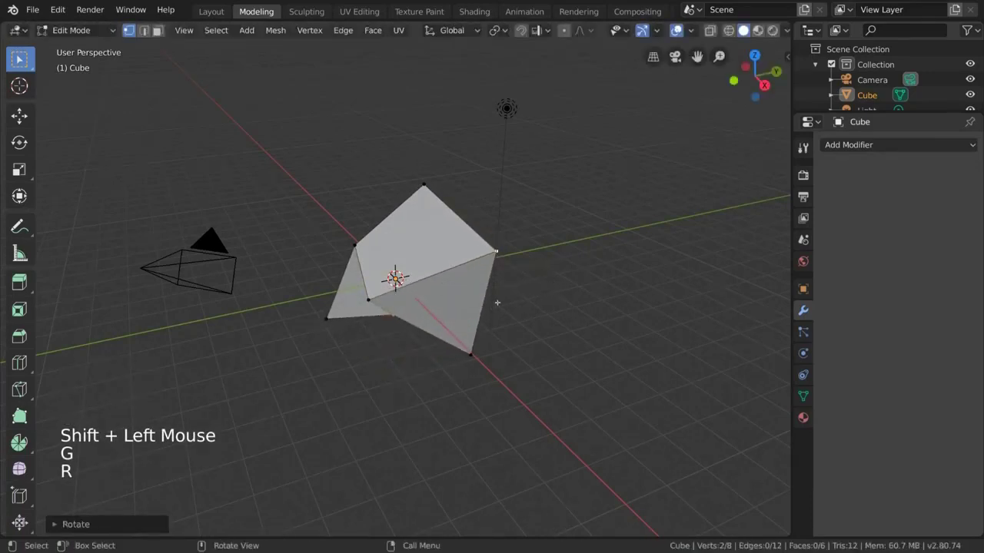
Switch to Object Mode and rotate the whole distorted cube freely, including with Trackball rotation
{"action": "key", "text": "Tab"}
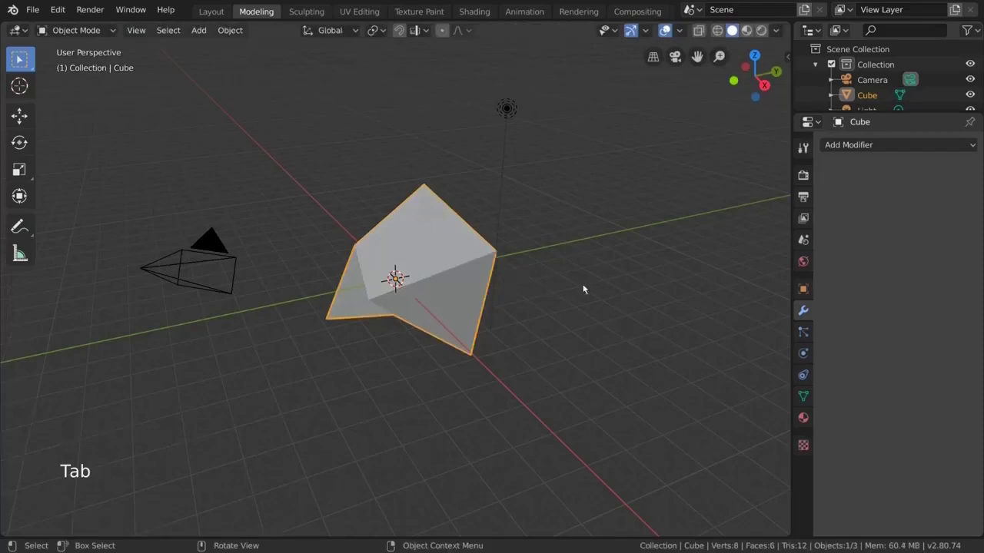
{"action": "key", "text": "r"}
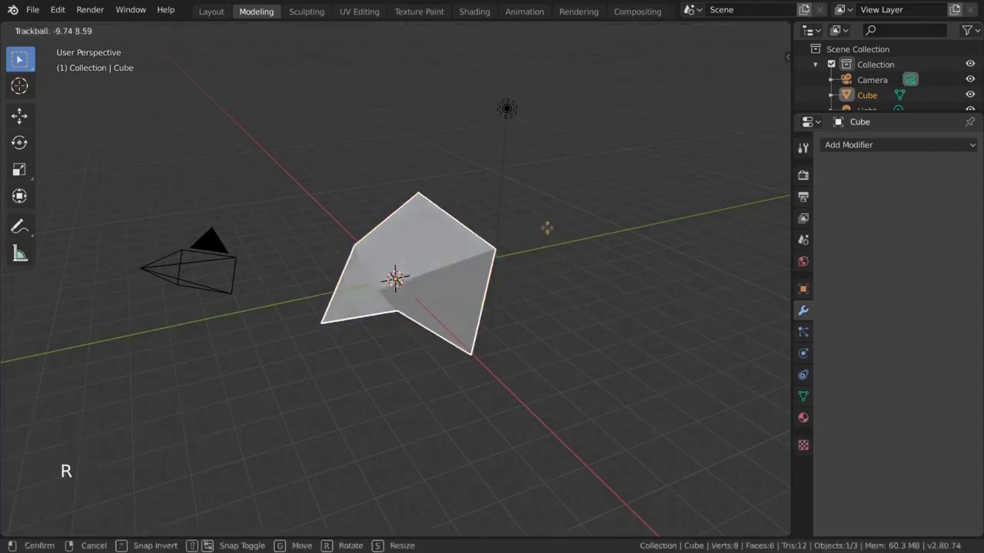
{"action": "key", "text": "r"}
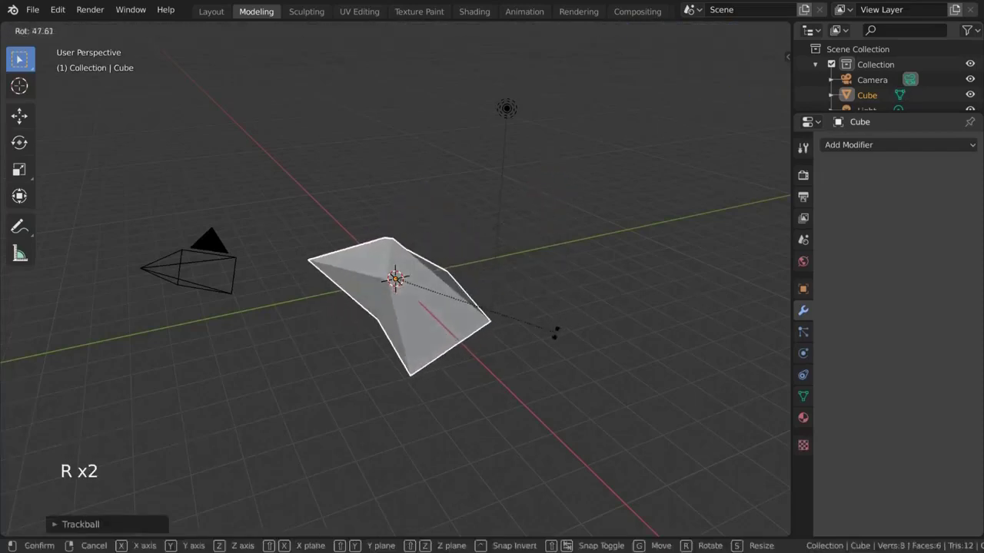
{"action": "key", "text": "r"}
{"action": "left_click", "coordinate": [561, 296]}
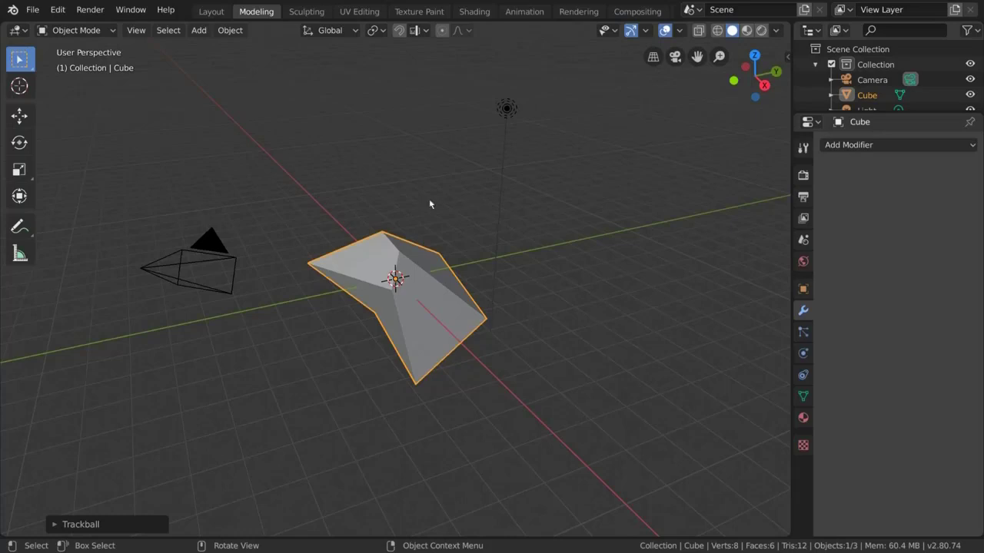
Undo the object rotations and all vertex edits back to the undistorted cube in Object Mode
{"action": "key", "text": "ctrl+z"}
{"action": "key", "text": "ctrl+z"}
{"action": "key", "text": "ctrl+z"}
{"action": "key", "text": "ctrl+z"}
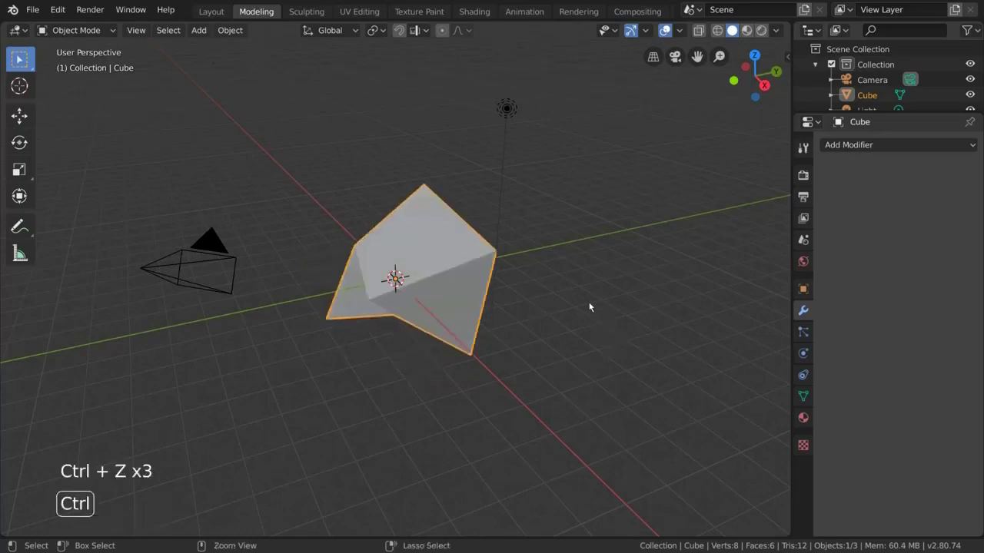
{"action": "key", "text": "ctrl+z"}
{"action": "key", "text": "ctrl+z"}
{"action": "key", "text": "ctrl+z"}
{"action": "key", "text": "ctrl+z"}
{"action": "key", "text": "ctrl+z"}
{"action": "key", "text": "ctrl+z"}
{"action": "key", "text": "ctrl+z"}
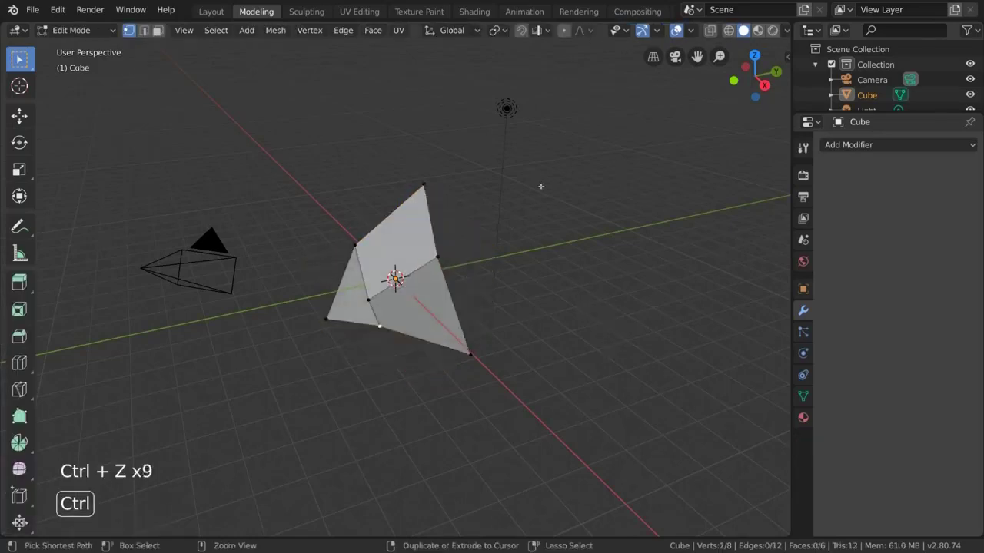
{"action": "key", "text": "ctrl+z"}
{"action": "key", "text": "ctrl+z"}
{"action": "key", "text": "ctrl+z"}
{"action": "key", "text": "ctrl+z"}
{"action": "key", "text": "ctrl+z"}
{"action": "key", "text": "ctrl+z"}
{"action": "key", "text": "ctrl+z"}
{"action": "key", "text": "ctrl+z"}
{"action": "key", "text": "ctrl+z"}
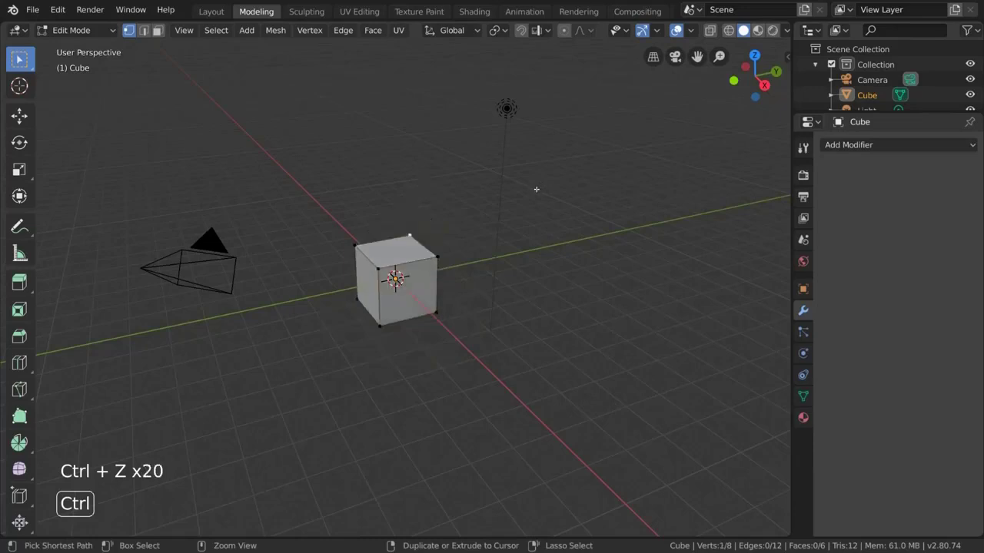
{"action": "key", "text": "ctrl+z"}
{"action": "key", "text": "ctrl+z"}
{"action": "key", "text": "ctrl+z"}
{"action": "key", "text": "ctrl+z"}
{"action": "key", "text": "ctrl+z"}
{"action": "key", "text": "ctrl+z"}
{"action": "key", "text": "ctrl+z"}
{"action": "key", "text": "ctrl+z"}
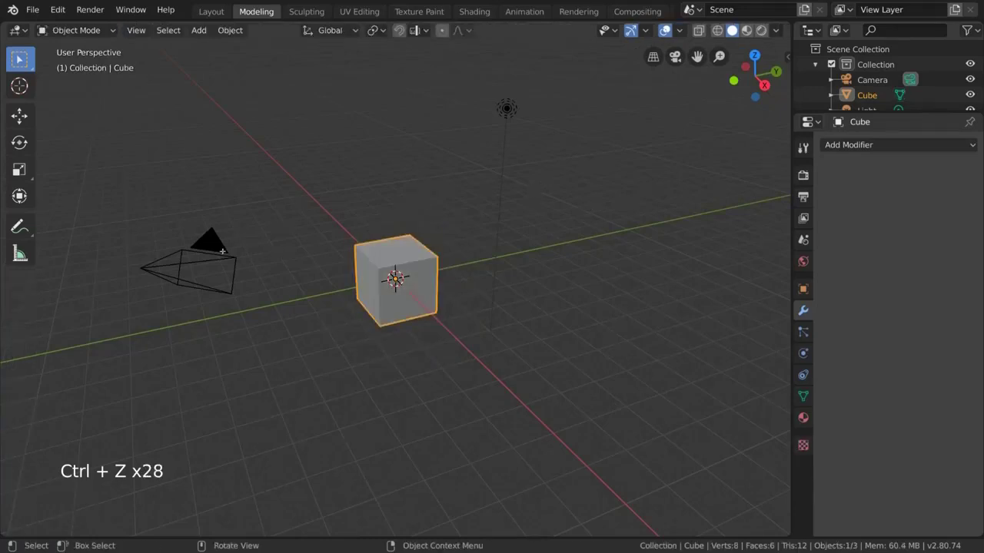
Select the camera and check which interaction modes are available for it
{"action": "left_click", "coordinate": [189, 266]}
{"action": "left_click", "coordinate": [76, 30]}
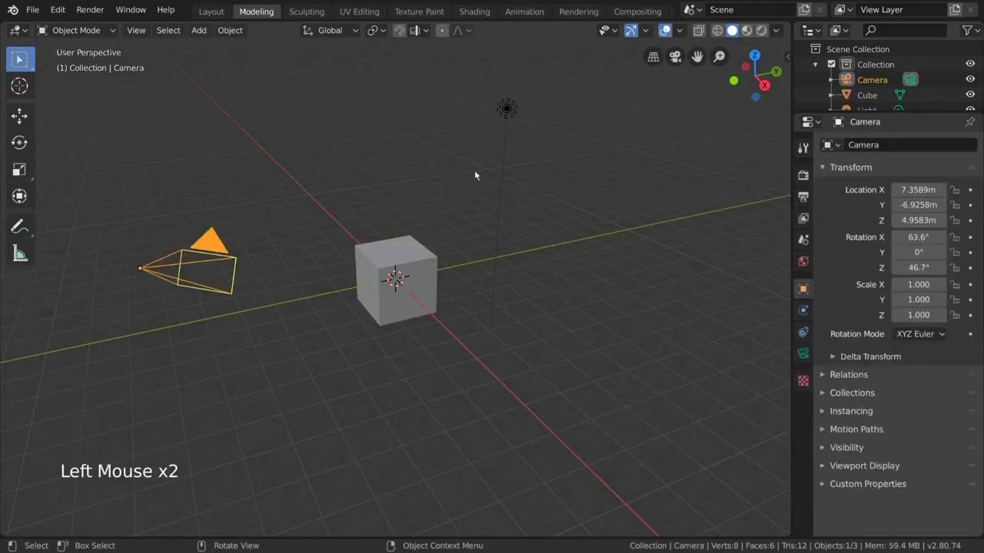
Add an Armature and move it above the cube, to about X -1.6 m, Y 0.23 m, Z 3.11 m
{"action": "key", "text": "shift+a"}
{"action": "left_click", "coordinate": [426, 221]}
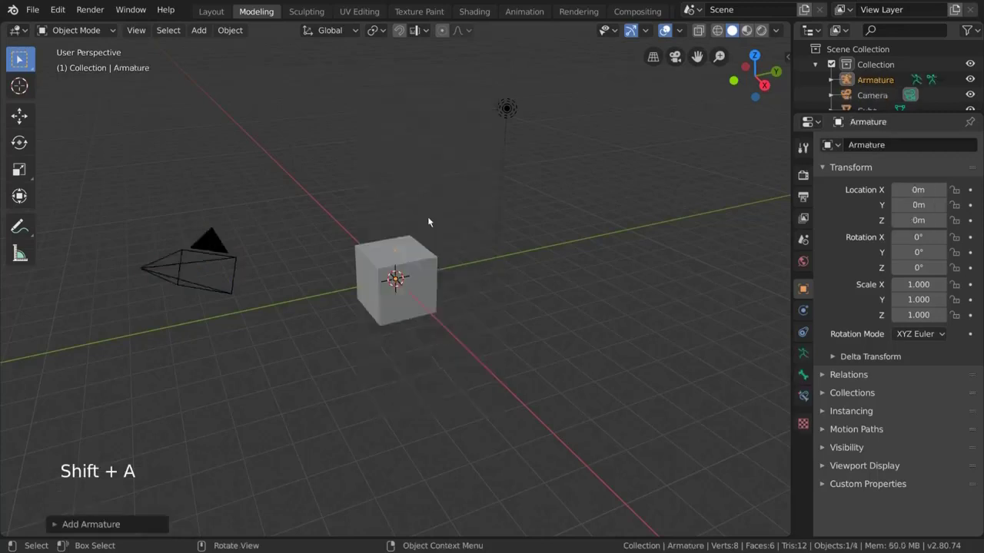
{"action": "key", "text": "g"}
{"action": "left_click", "coordinate": [427, 133]}
Put the armature into Edit Mode and move the bone's tip sideways so the bone lengthens and tilts
{"action": "key", "text": "Tab"}
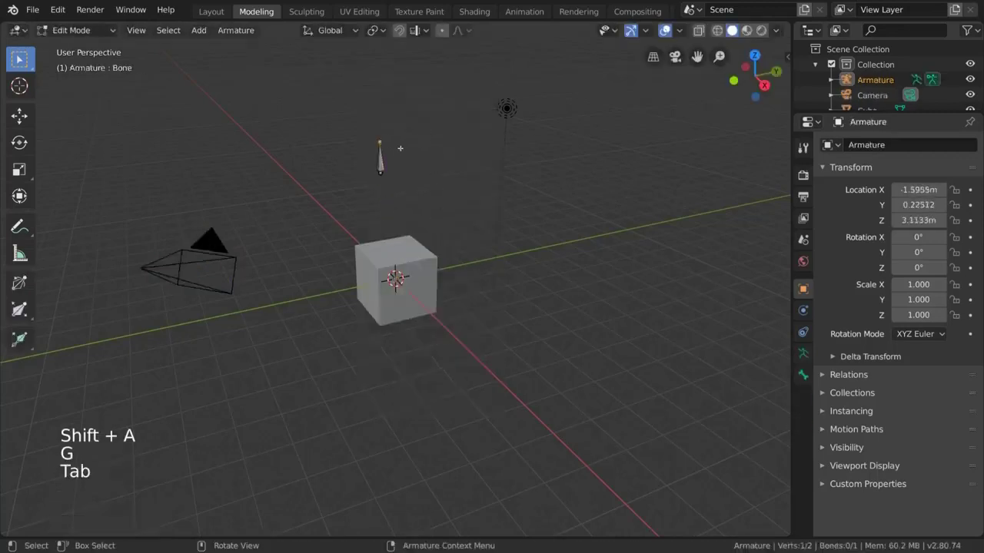
{"action": "left_click", "coordinate": [380, 144]}
{"action": "key", "text": "g"}
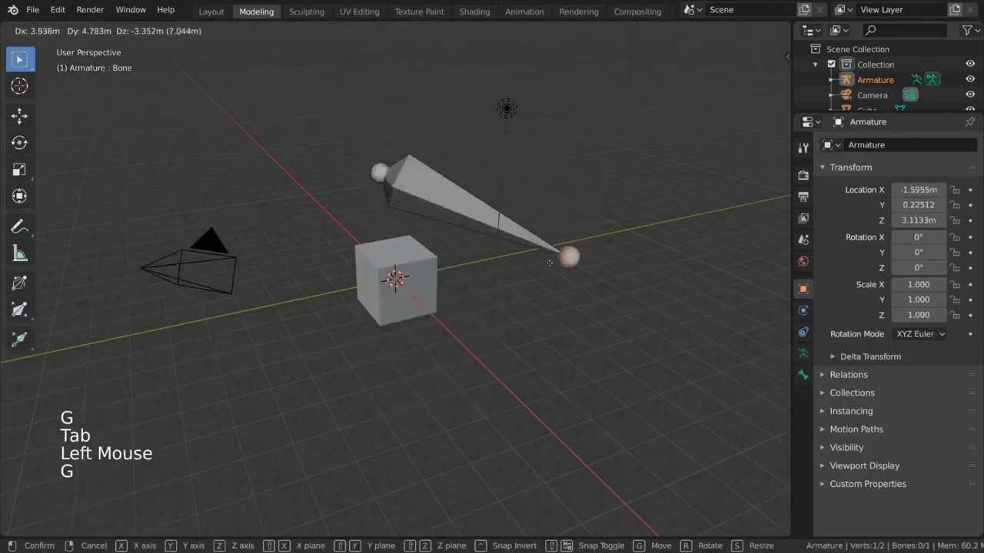
{"action": "left_click", "coordinate": [436, 150]}
Extrude two more bones in a chain from the tip, angling downward, and return the armature to Object Mode
{"action": "key", "text": "e"}
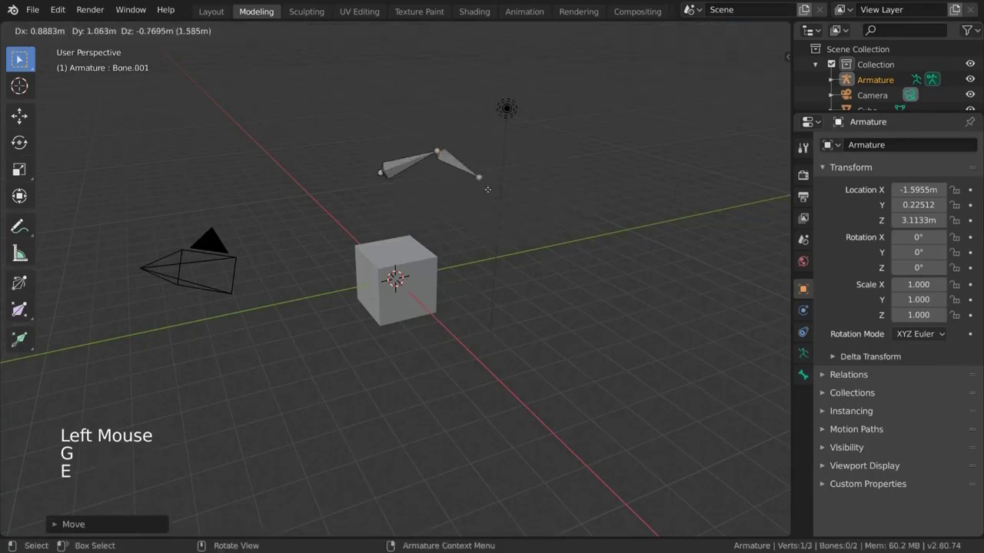
{"action": "left_click", "coordinate": [537, 224]}
{"action": "key", "text": "e"}
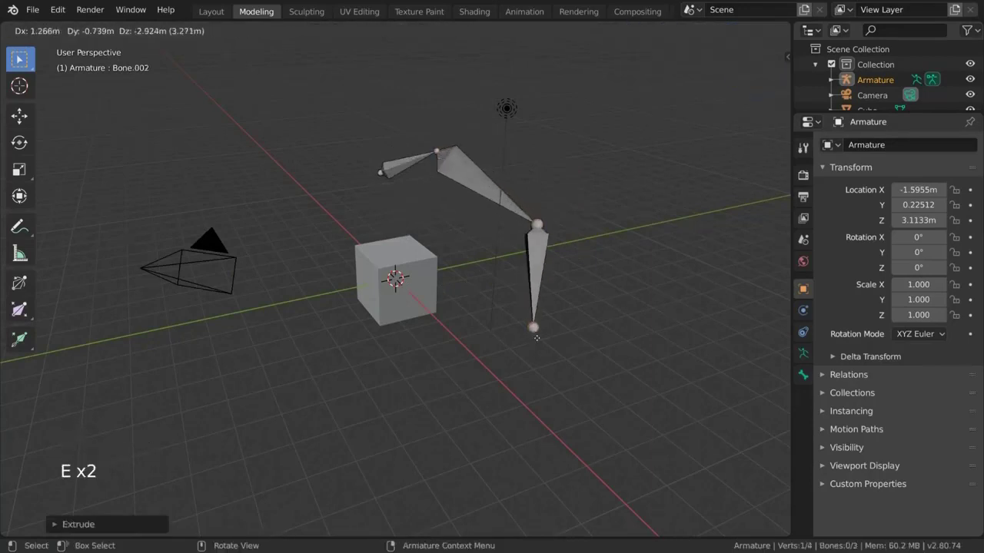
{"action": "left_click", "coordinate": [536, 346]}
{"action": "key", "text": "Tab"}
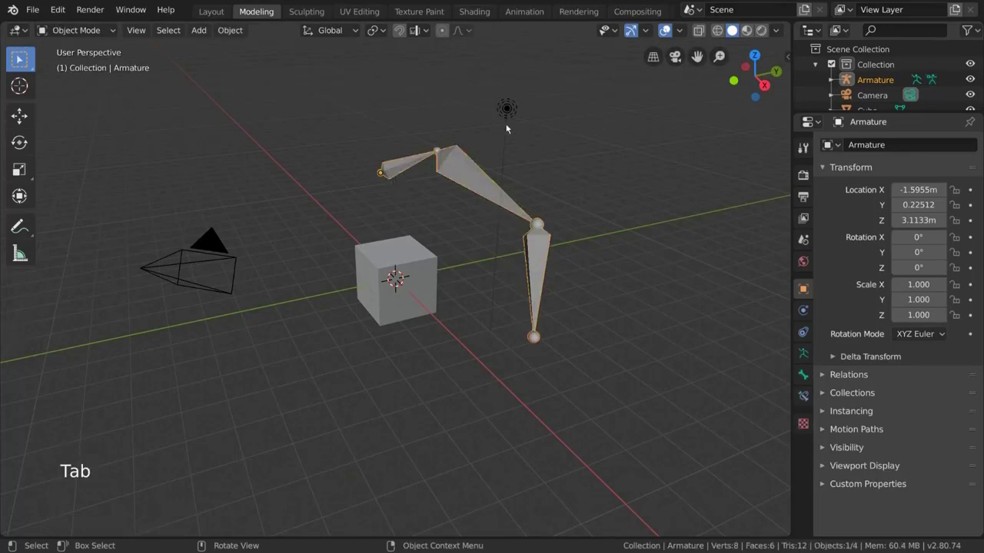
Try rotating the whole armature in Object Mode
{"action": "key", "text": "r"}
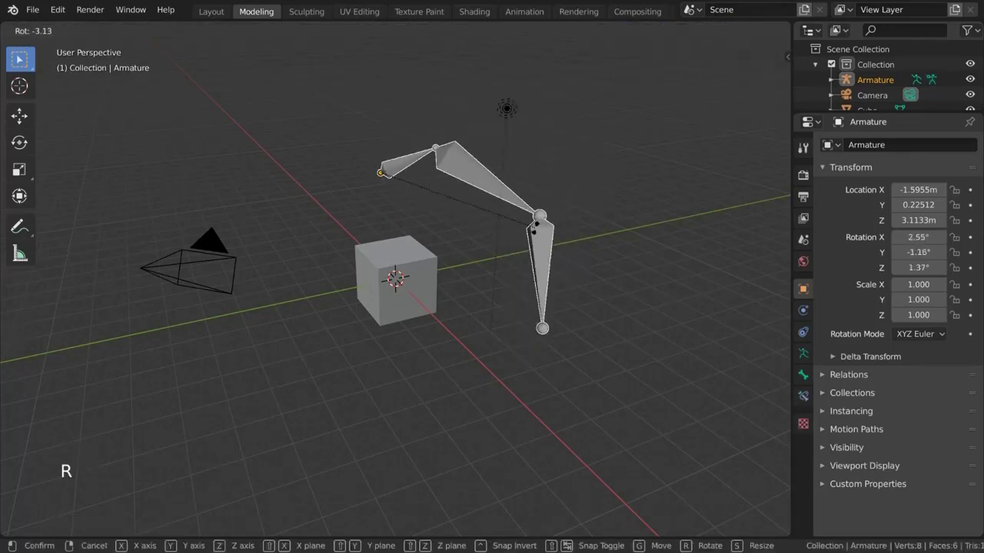
{"action": "right_click", "coordinate": [538, 213]}
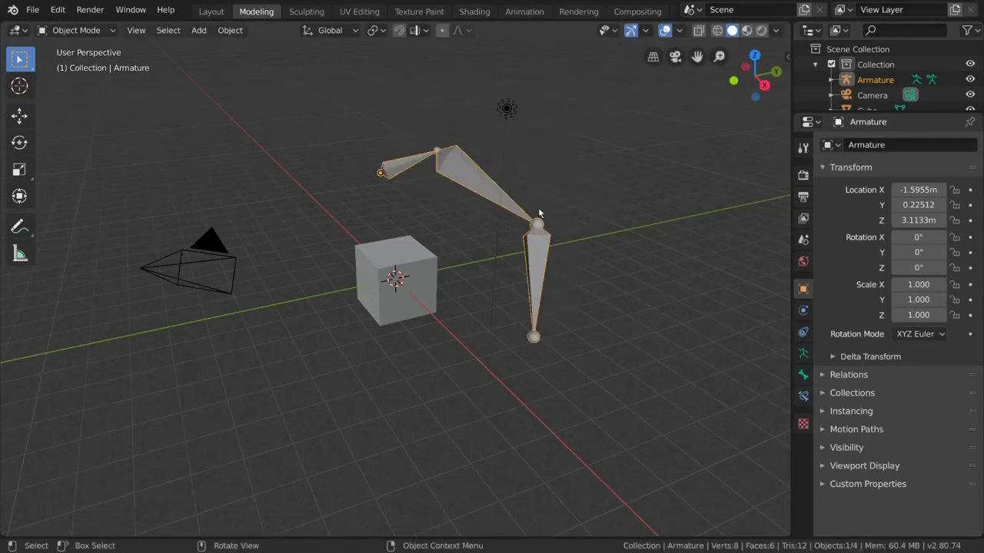
Duplicate the cube, place the copy beside the original, and put both cubes into Edit Mode together
{"action": "key", "text": "shift+d"}
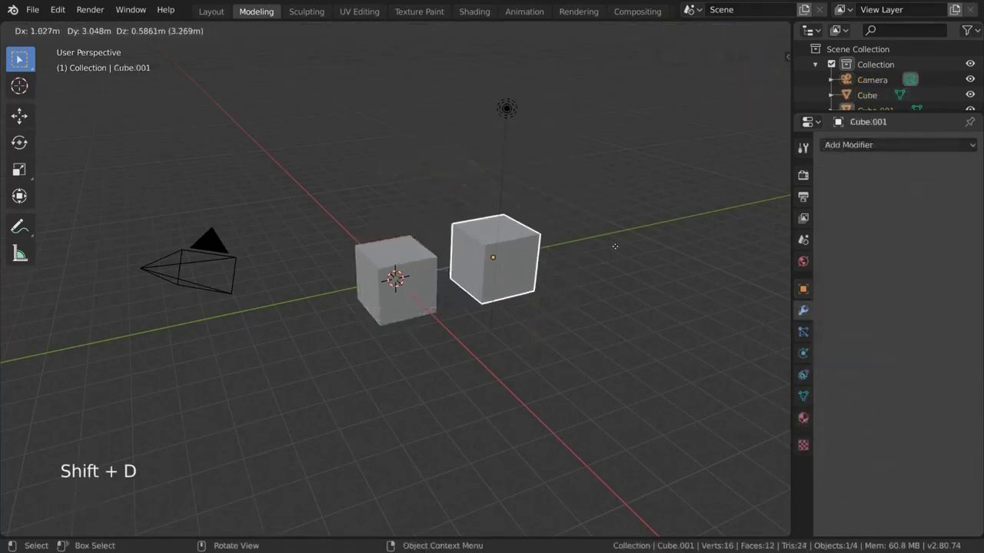
{"action": "left_click", "coordinate": [622, 264]}
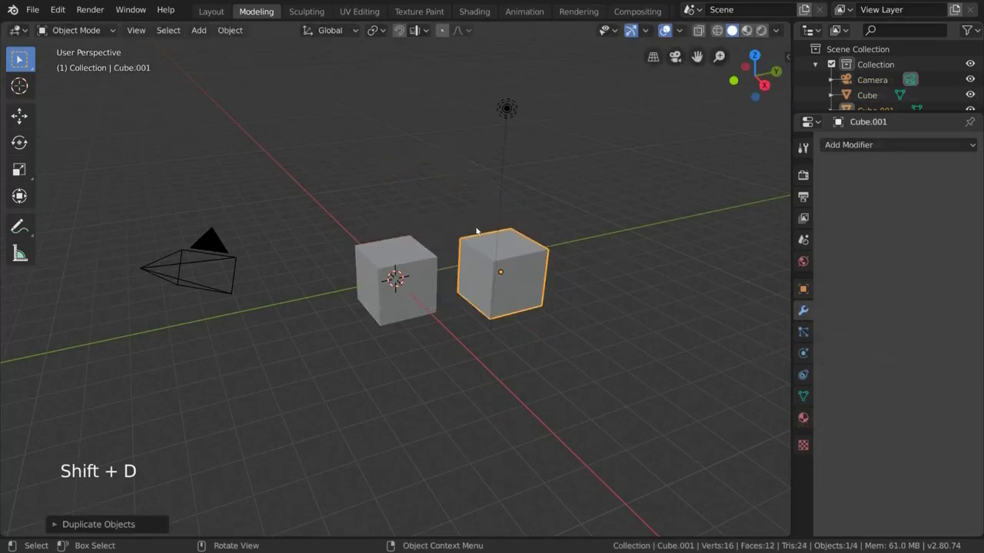
{"action": "left_click", "coordinate": [413, 260]}
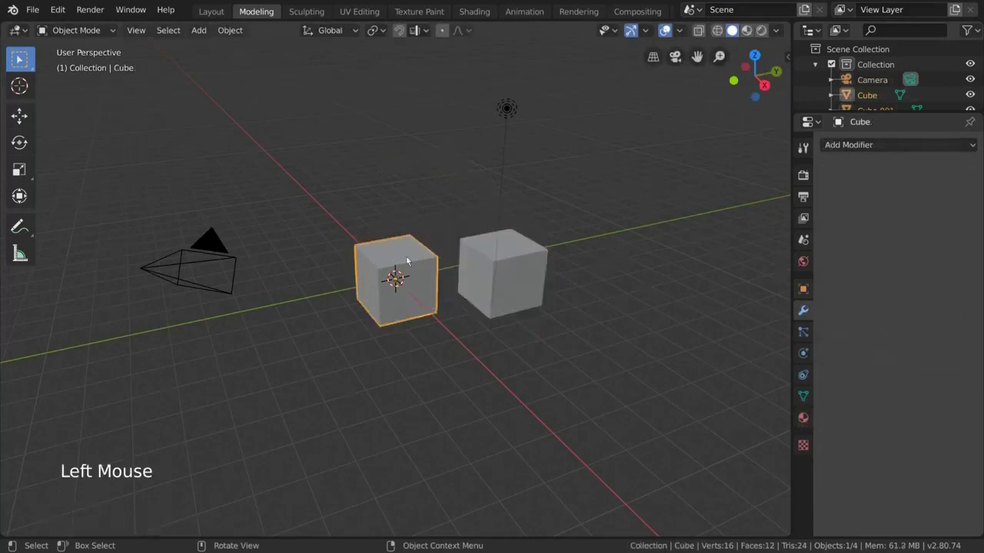
{"action": "left_click", "coordinate": [514, 255], "text": "shift"}
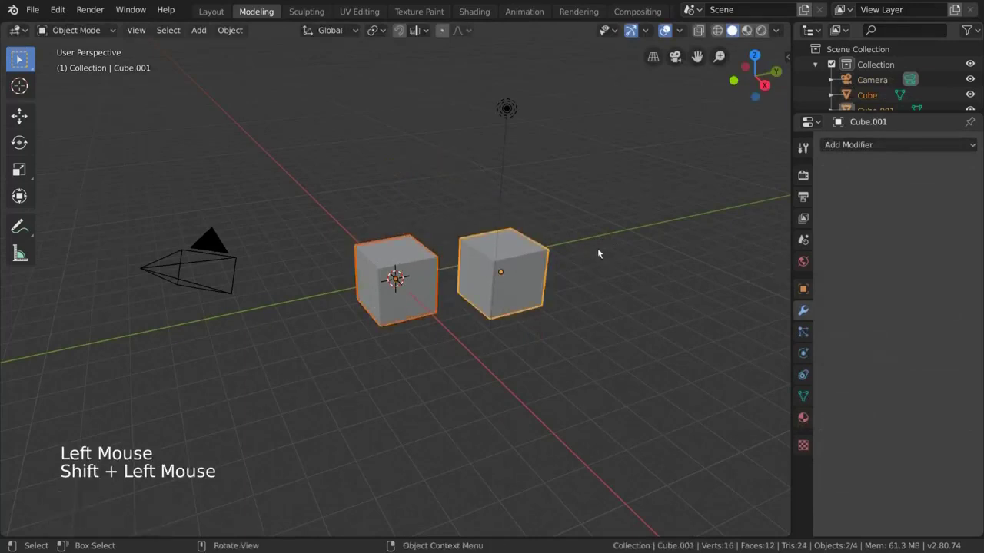
{"action": "left_click", "coordinate": [83, 36]}
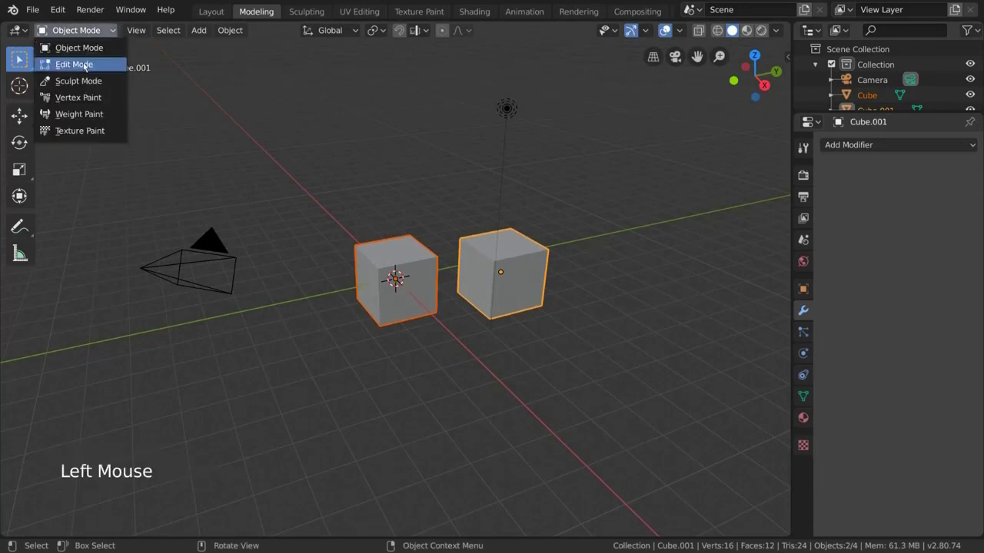
{"action": "left_click", "coordinate": [84, 65]}
Select one upper vertex on each cube and try moving the two vertices together
{"action": "left_click", "coordinate": [409, 235]}
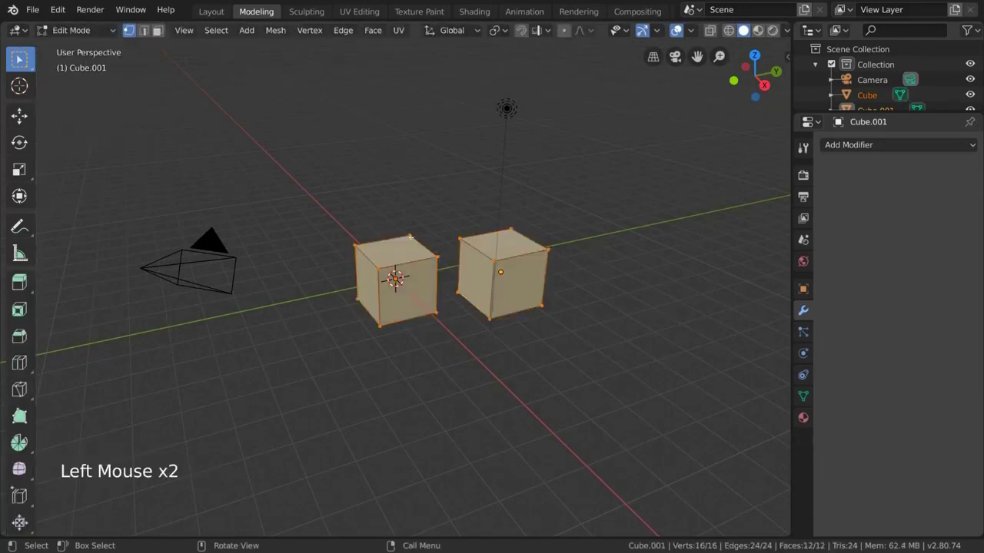
{"action": "left_click", "coordinate": [458, 239], "text": "shift"}
{"action": "key", "text": "g"}
{"action": "right_click", "coordinate": [521, 236]}
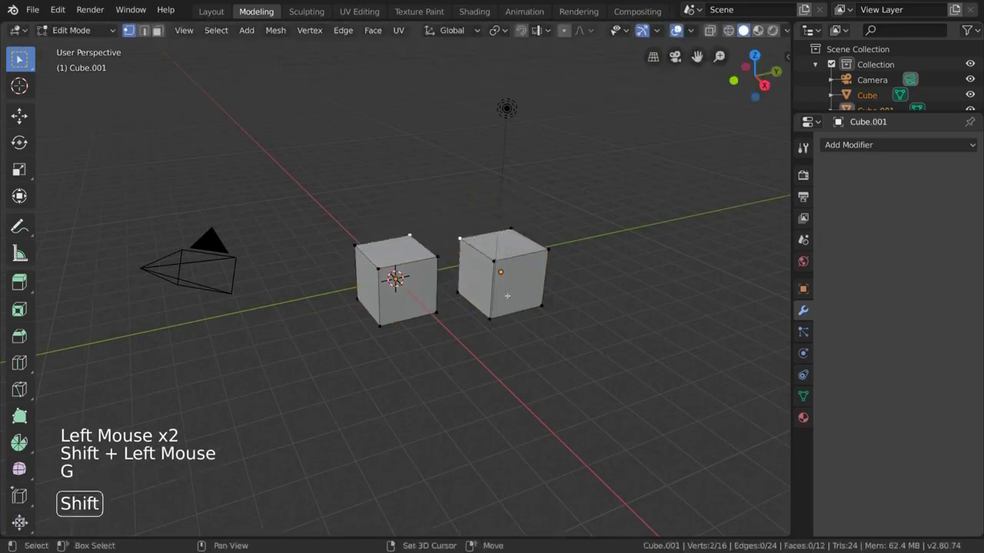
Add four more vertices of the second cube to the selection and try moving them all with the first cube's vertex
{"action": "left_click", "coordinate": [489, 318], "text": "shift"}
{"action": "key", "text": "g"}
{"action": "right_click", "coordinate": [538, 314]}
{"action": "left_click", "coordinate": [541, 307], "text": "shift"}
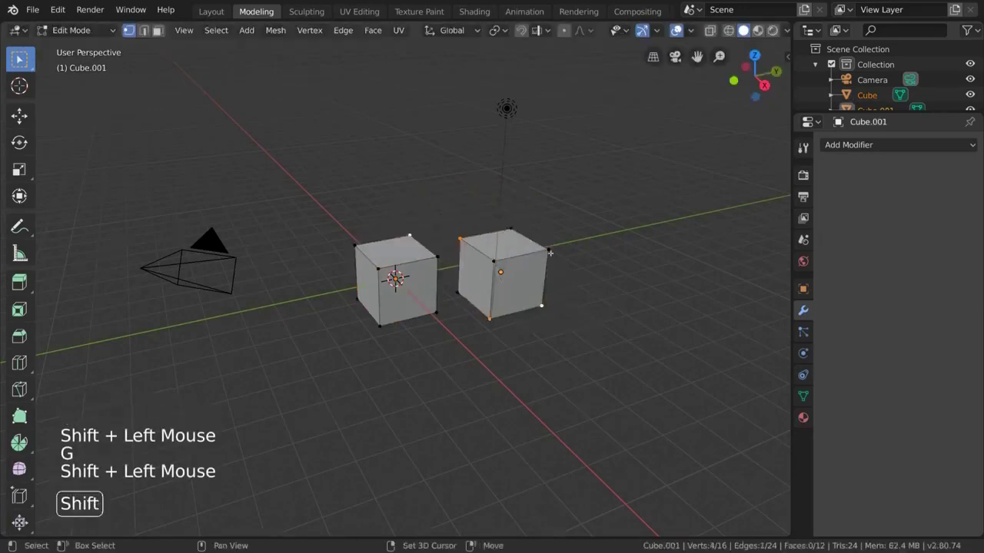
{"action": "left_click", "coordinate": [547, 249], "text": "shift"}
{"action": "left_click", "coordinate": [494, 261], "text": "shift"}
{"action": "key", "text": "g"}
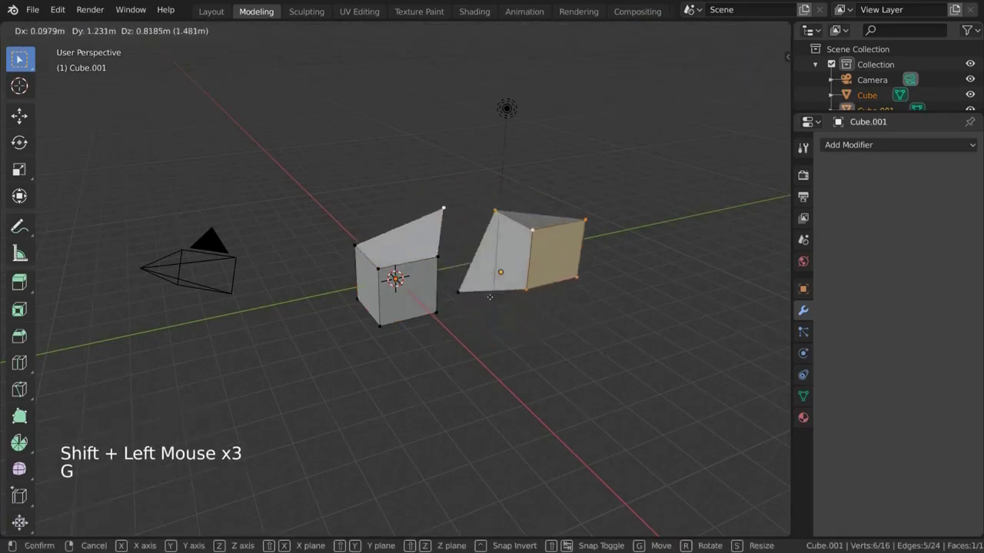
{"action": "right_click", "coordinate": [484, 286]}
Select one upper vertex on each cube and try to connect them with an edge across the two objects
{"action": "left_click", "coordinate": [460, 239]}
{"action": "left_click", "coordinate": [413, 236], "text": "shift"}
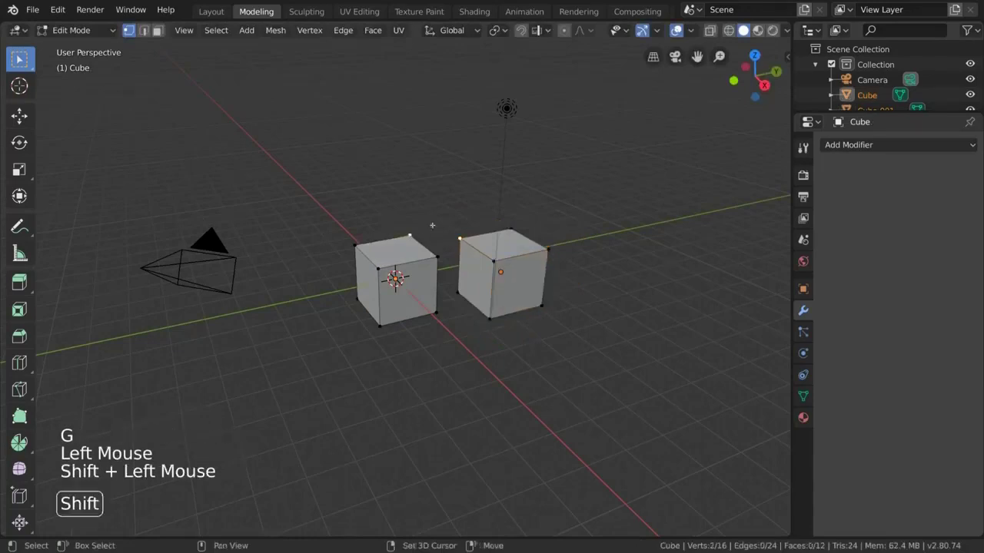
{"action": "key", "text": "f"}
{"action": "key", "text": "f"}
{"action": "key", "text": "f"}
{"action": "key", "text": "f"}
{"action": "key", "text": "f"}
{"action": "key", "text": "f"}
{"action": "key", "text": "f"}
{"action": "key", "text": "f"}
{"action": "key", "text": "f"}
{"action": "key", "text": "f"}
{"action": "key", "text": "f"}
{"action": "key", "text": "f"}
{"action": "key", "text": "f"}
{"action": "key", "text": "f"}
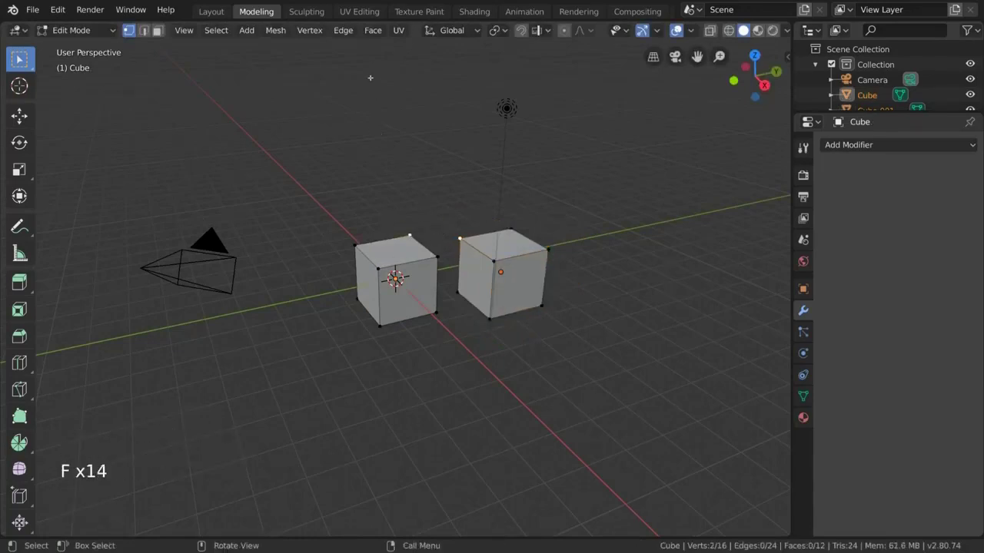
{"action": "key", "text": "f"}
{"action": "key", "text": "f"}
{"action": "key", "text": "f"}
{"action": "key", "text": "f"}
{"action": "key", "text": "f"}
{"action": "key", "text": "f"}
{"action": "key", "text": "f"}
{"action": "key", "text": "f"}
{"action": "key", "text": "f"}
{"action": "key", "text": "f"}
{"action": "key", "text": "f"}
{"action": "key", "text": "f"}
Connect two opposite corners of the first cube's top face with a diagonal edge
{"action": "left_click", "coordinate": [373, 270]}
{"action": "left_click", "coordinate": [375, 261], "text": "shift"}
{"action": "key", "text": "f"}
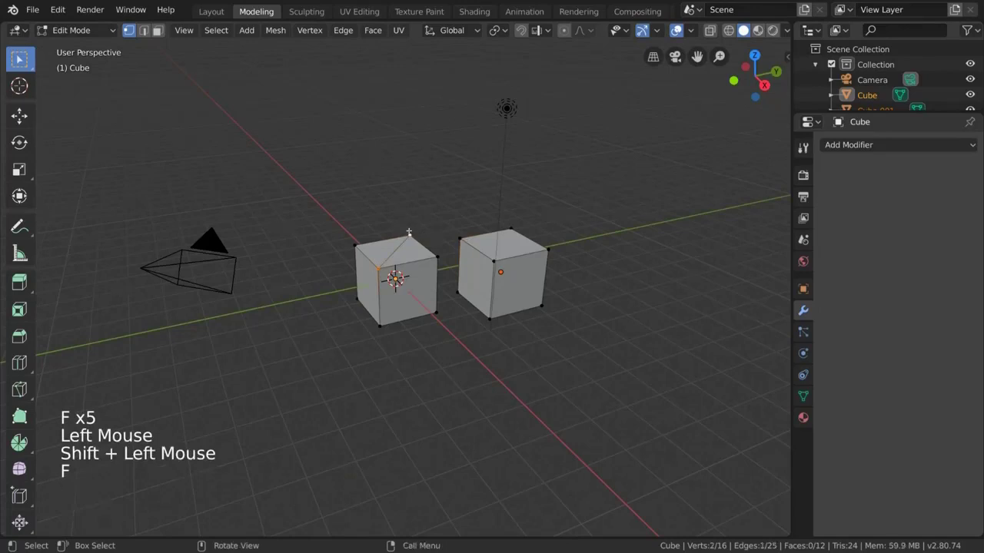
Reselect the upper vertices on either side of the gap between the cubes and retry filling an edge between them
{"action": "left_click", "coordinate": [409, 234]}
{"action": "left_click", "coordinate": [459, 239], "text": "shift"}
{"action": "key", "text": "f"}
{"action": "key", "text": "f"}
{"action": "key", "text": "f"}
{"action": "key", "text": "f"}
{"action": "key", "text": "f"}
{"action": "key", "text": "f"}
{"action": "key", "text": "f"}
{"action": "key", "text": "f"}
{"action": "key", "text": "f"}
{"action": "key", "text": "f"}
{"action": "key", "text": "f"}
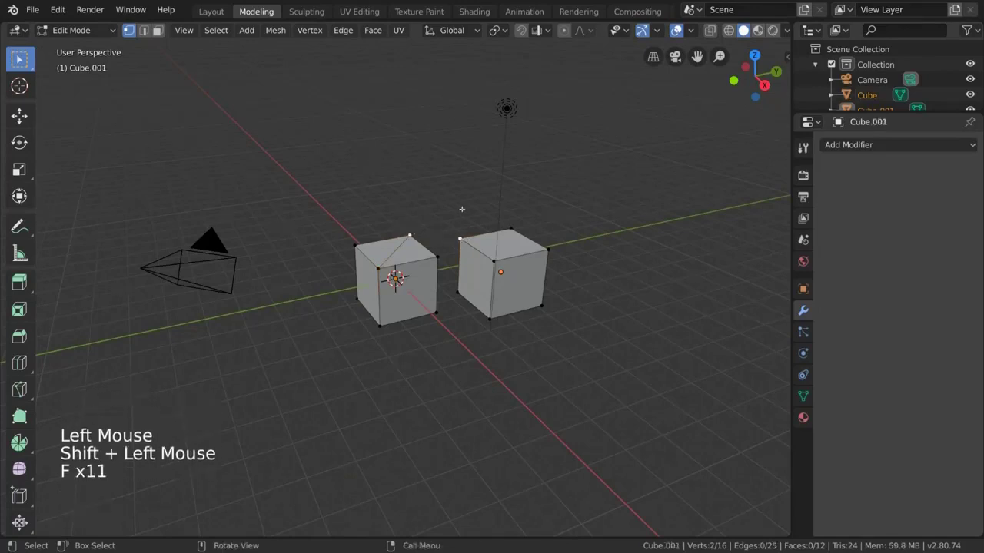
{"action": "key", "text": "f"}
{"action": "key", "text": "f"}
{"action": "key", "text": "f"}
{"action": "key", "text": "f"}
{"action": "key", "text": "f"}
{"action": "key", "text": "f"}
{"action": "key", "text": "f"}
{"action": "key", "text": "f"}
{"action": "key", "text": "f"}
{"action": "key", "text": "f"}
{"action": "key", "text": "f"}
{"action": "key", "text": "f"}
{"action": "key", "text": "f"}
{"action": "key", "text": "f"}
{"action": "key", "text": "f"}
{"action": "key", "text": "f"}
{"action": "key", "text": "f"}
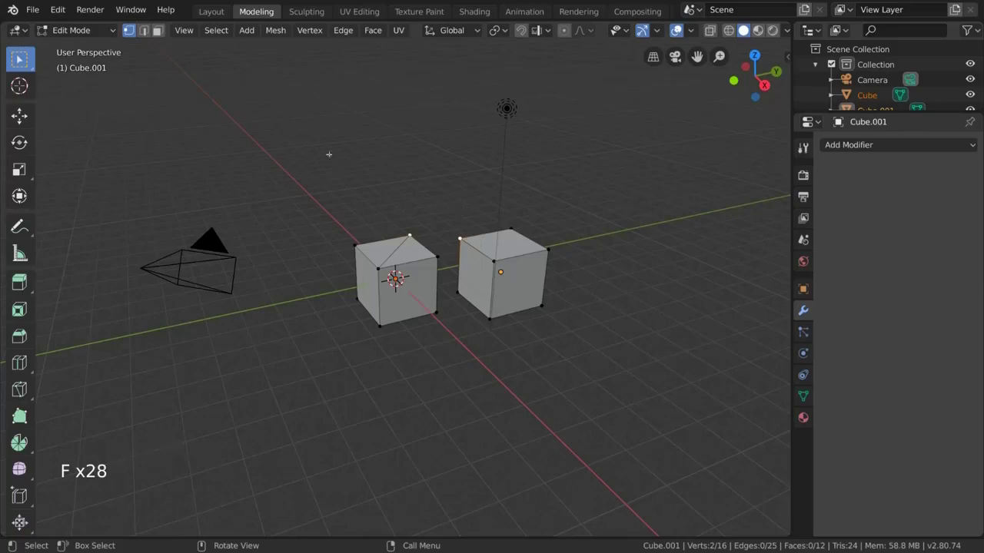
Return both cubes to Object Mode and join them into a single object
{"action": "left_click", "coordinate": [106, 30]}
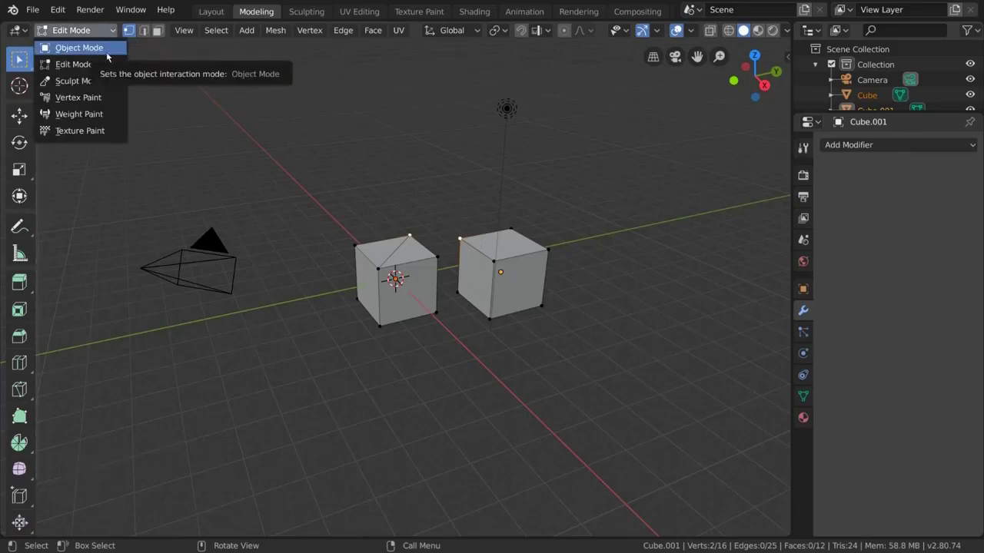
{"action": "left_click", "coordinate": [107, 51]}
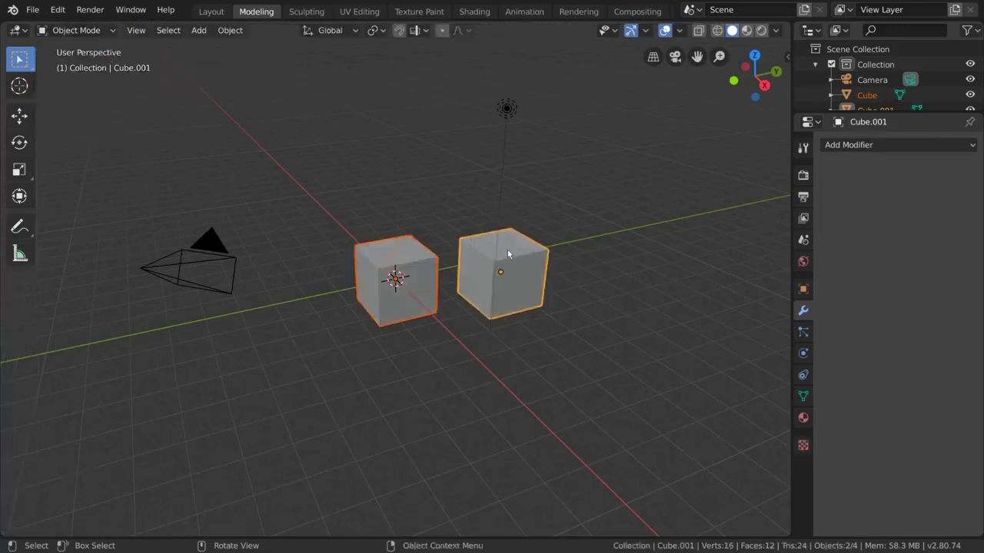
{"action": "left_click", "coordinate": [231, 31]}
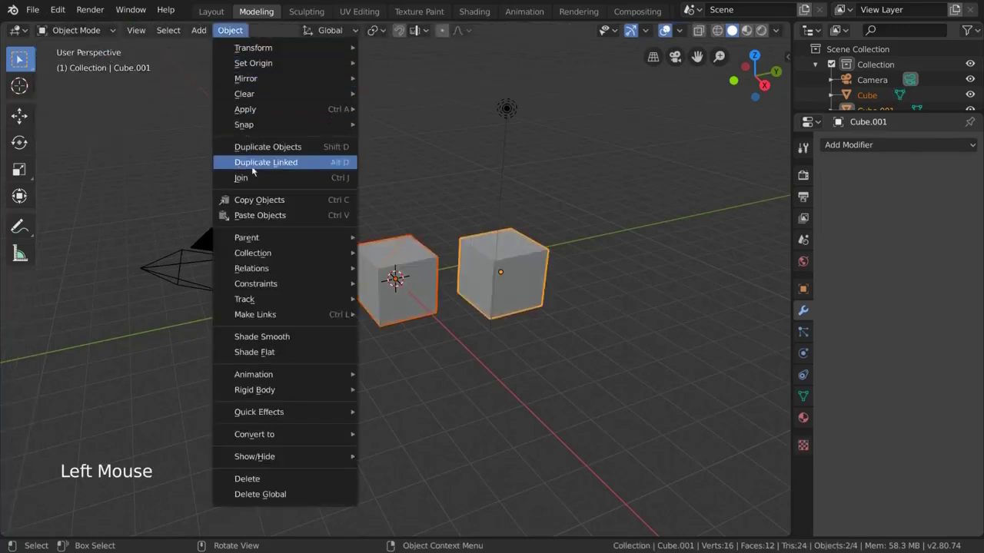
{"action": "left_click", "coordinate": [332, 179]}
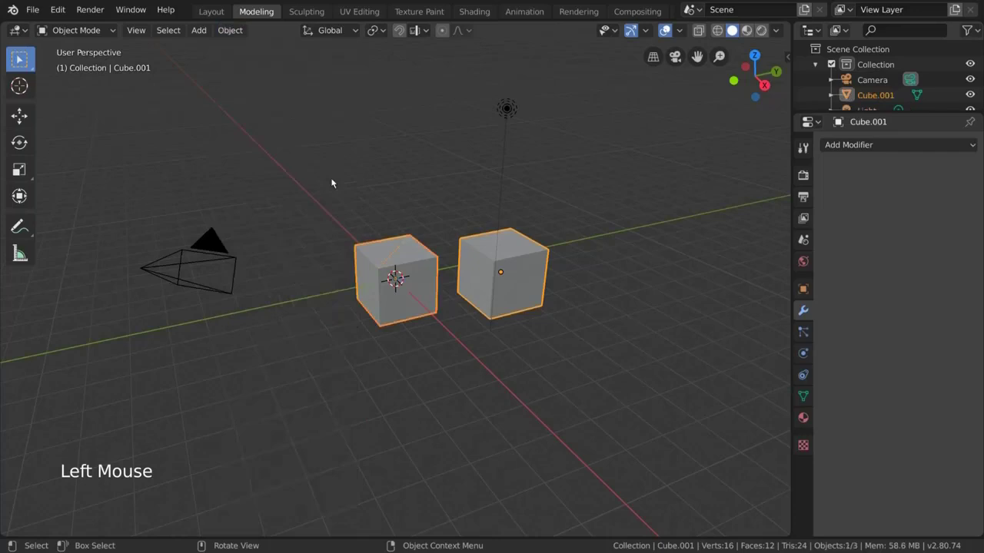
{"action": "key", "text": "ctrl+z"}
{"action": "key", "text": "ctrl+j"}
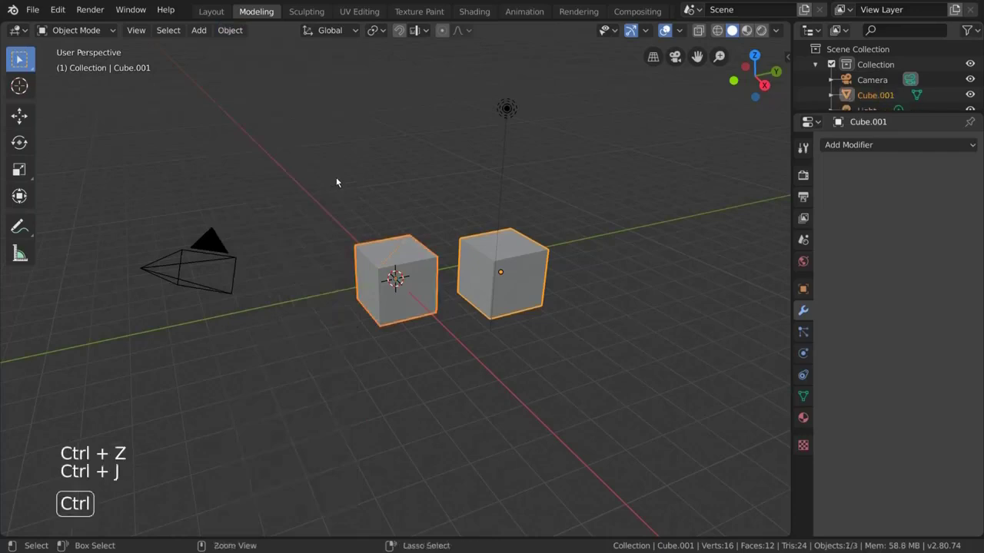
Put the joined object into Edit Mode and create an edge between the selected upper vertices of the two cubes
{"action": "left_click", "coordinate": [105, 33]}
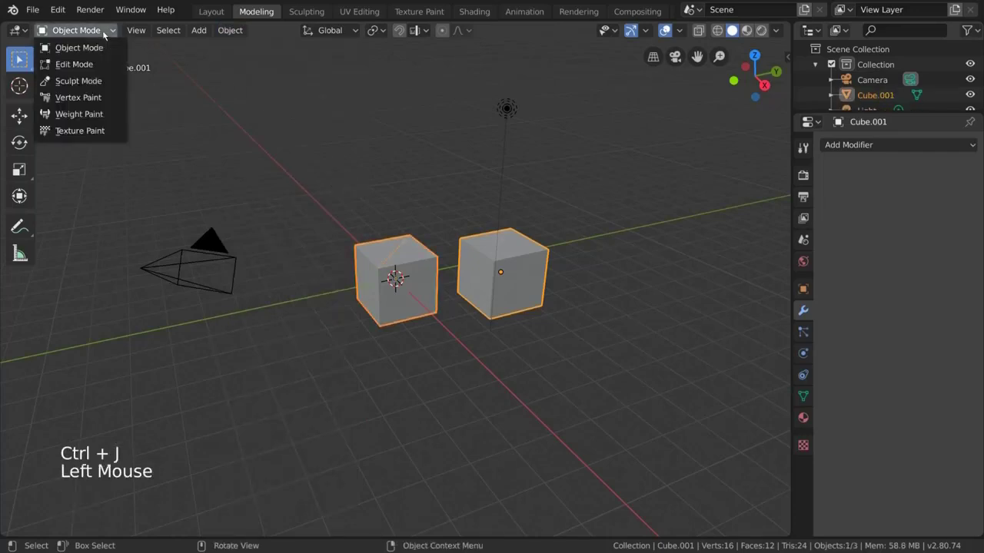
{"action": "left_click", "coordinate": [105, 66]}
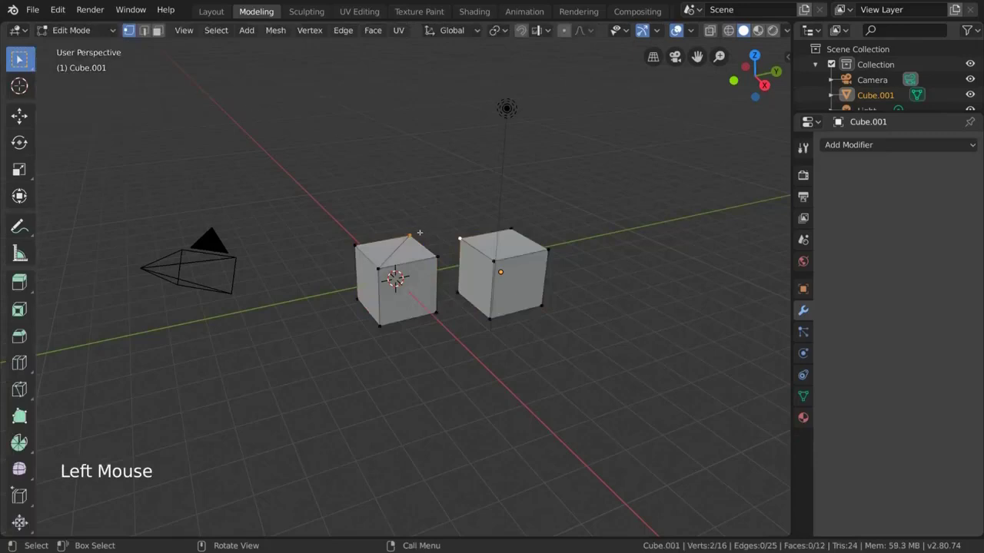
{"action": "key", "text": "f"}
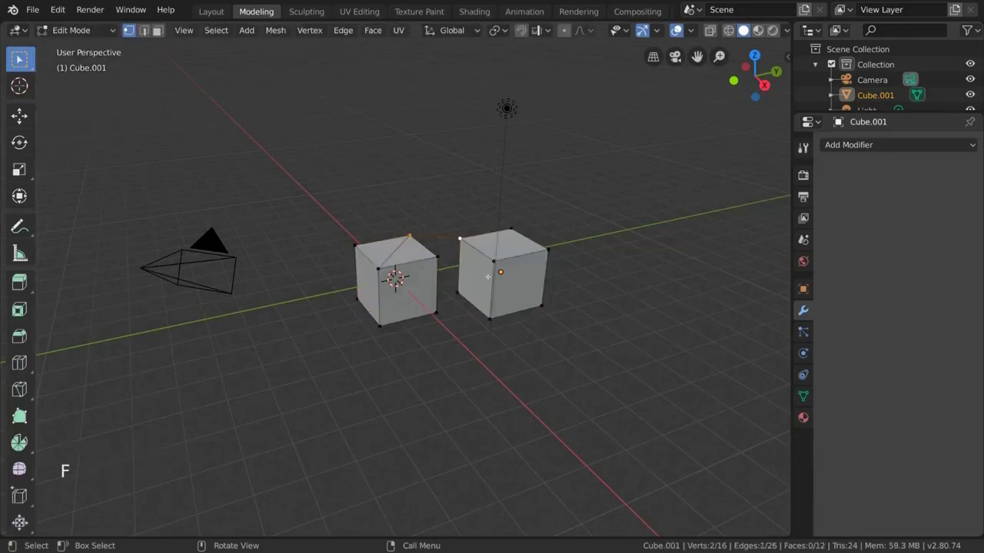
Select the six vertices of the second cube's two visible side faces and separate the selection into its own object
{"action": "left_click", "coordinate": [458, 239]}
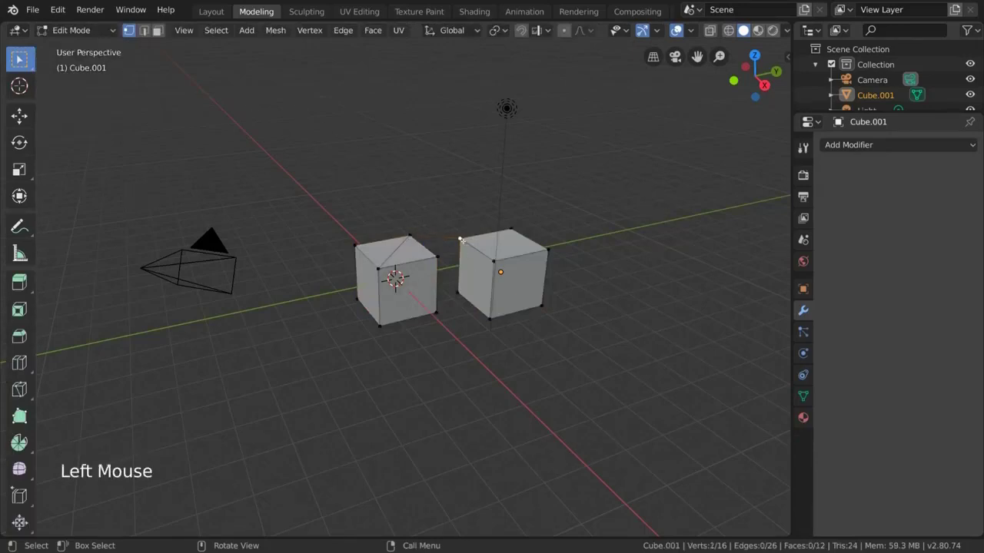
{"action": "left_click", "coordinate": [458, 292], "text": "shift"}
{"action": "left_click", "coordinate": [489, 318], "text": "shift"}
{"action": "left_click", "coordinate": [492, 261], "text": "shift"}
{"action": "left_click", "coordinate": [548, 250], "text": "shift"}
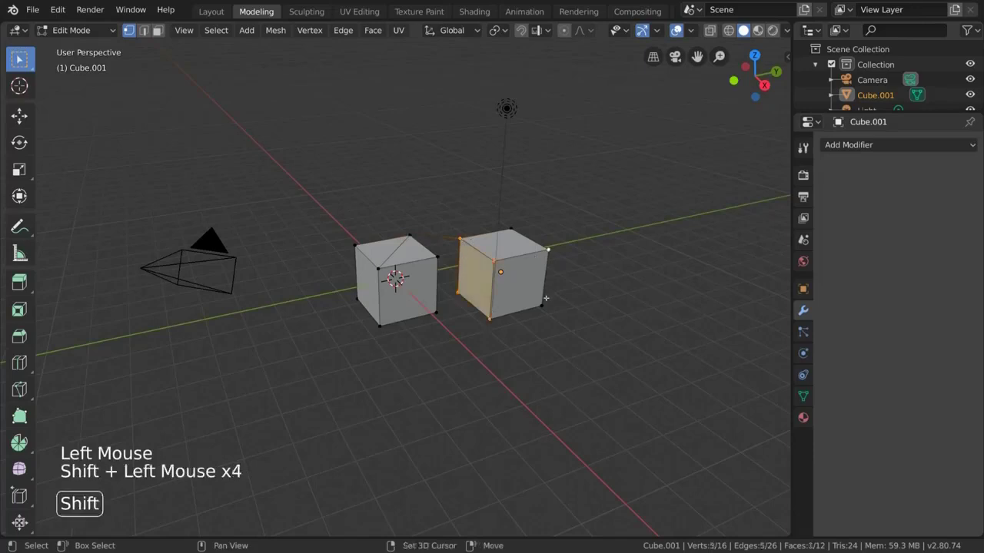
{"action": "left_click", "coordinate": [542, 305], "text": "shift"}
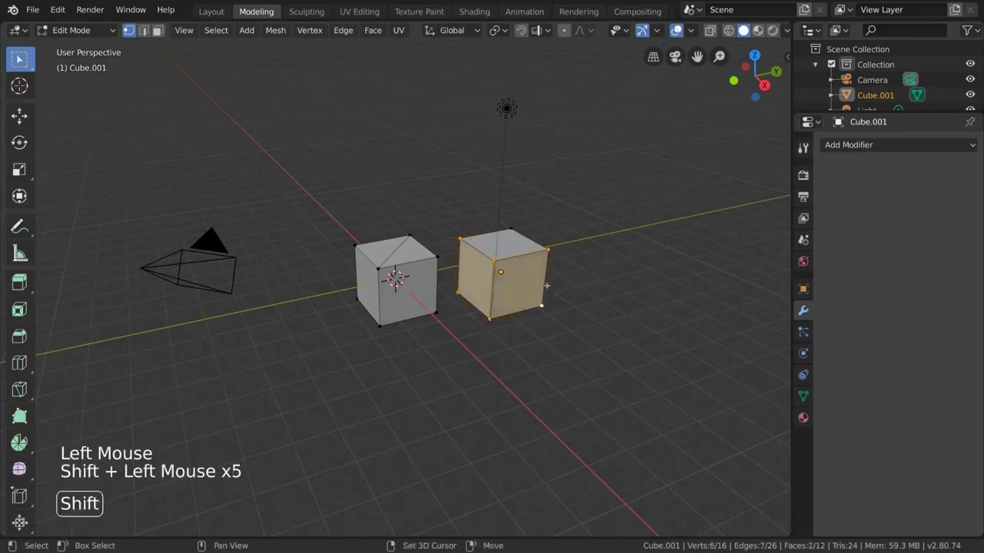
{"action": "left_click", "coordinate": [276, 30]}
{"action": "mouse_move", "coordinate": [340, 309]}
{"action": "mouse_move", "coordinate": [343, 325]}
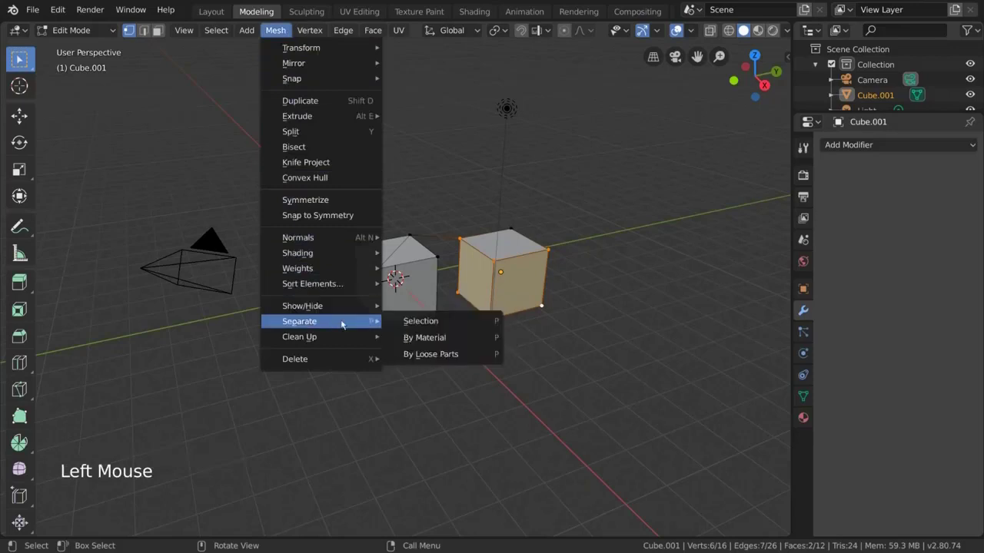
{"action": "left_click", "coordinate": [465, 326]}
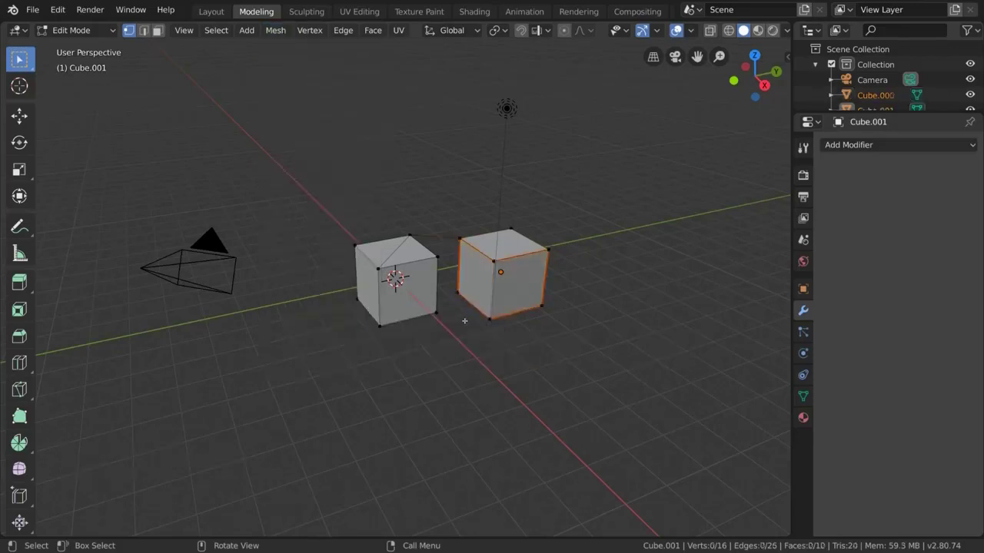
Return to Object Mode, select the separated side faces and try moving them as an independent object
{"action": "left_click", "coordinate": [73, 30]}
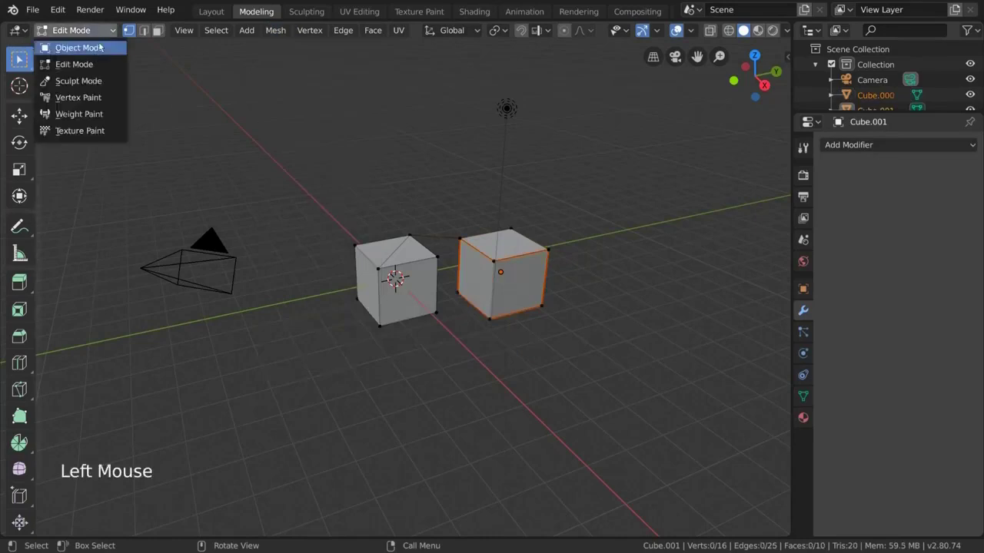
{"action": "left_click", "coordinate": [80, 46]}
{"action": "left_click", "coordinate": [506, 296]}
{"action": "key", "text": "g"}
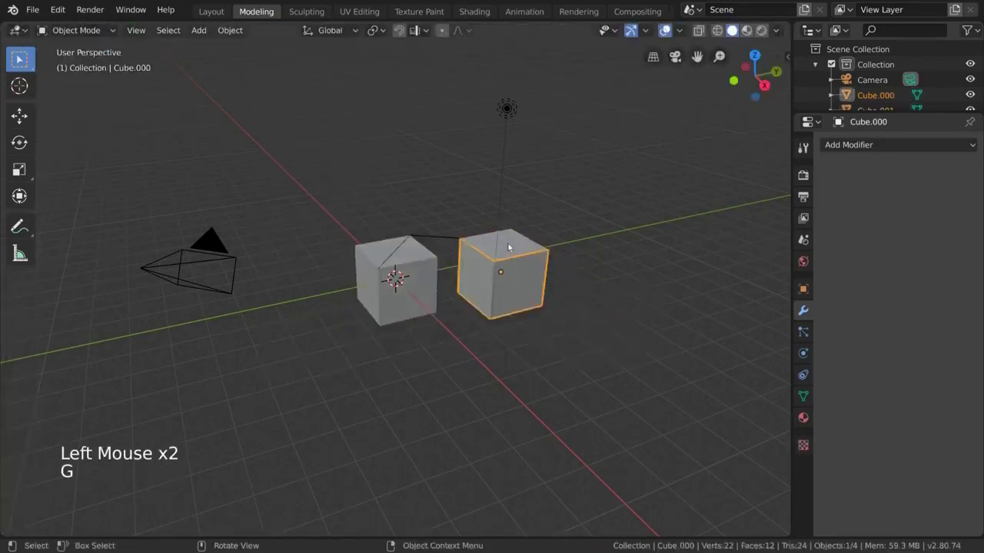